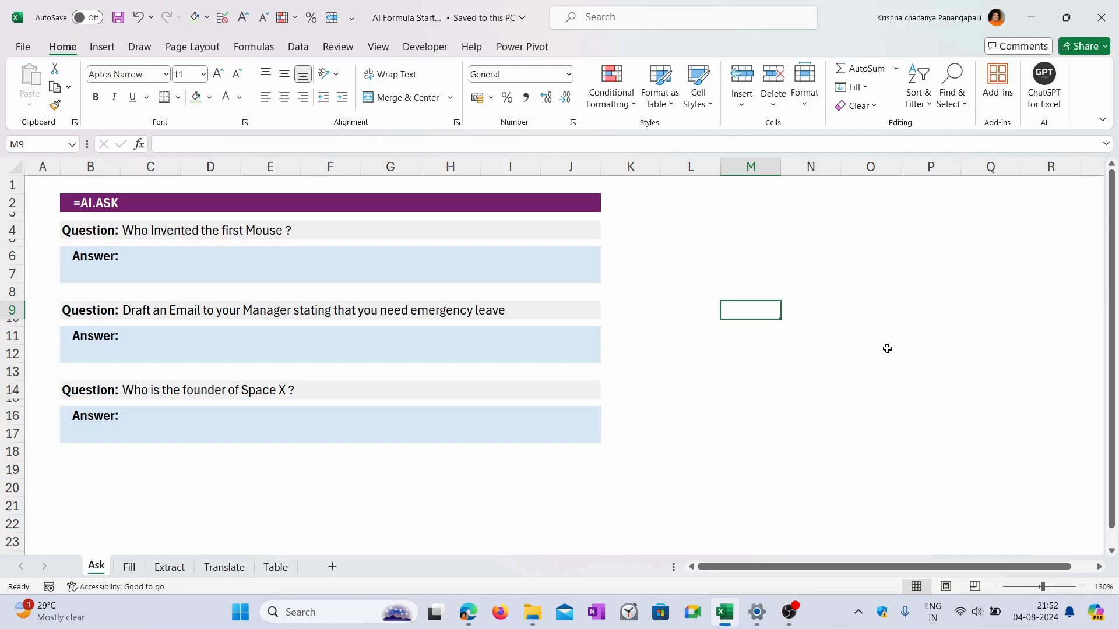
Open the ChatGPT for Excel add-in and look over its settings, AI model choices and How to use guide
click(1044, 95)
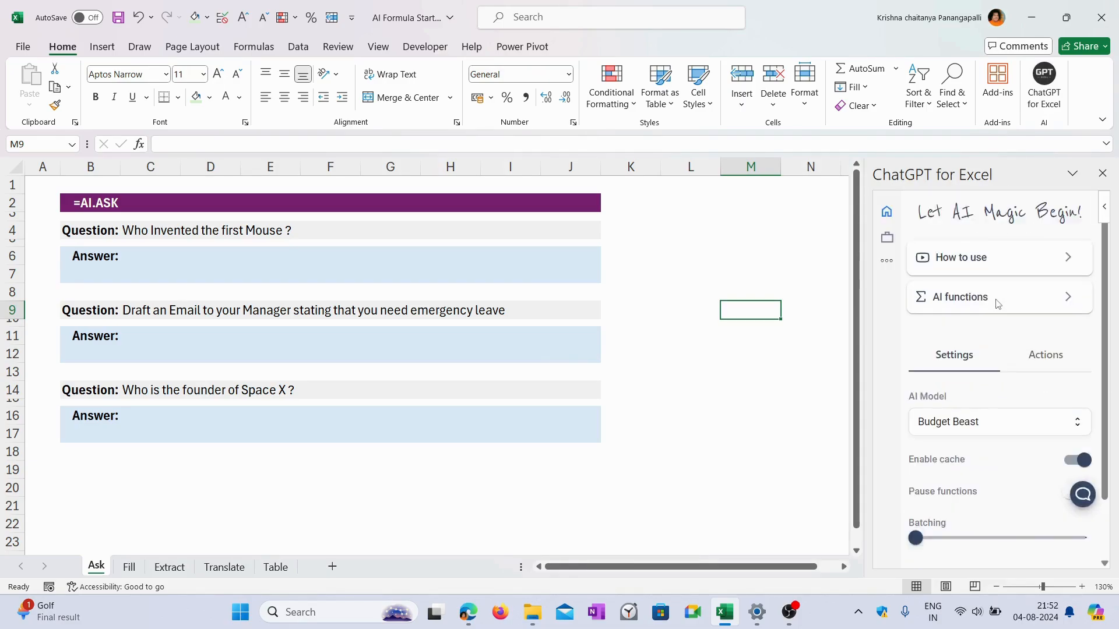
scroll(985, 344, down, 2)
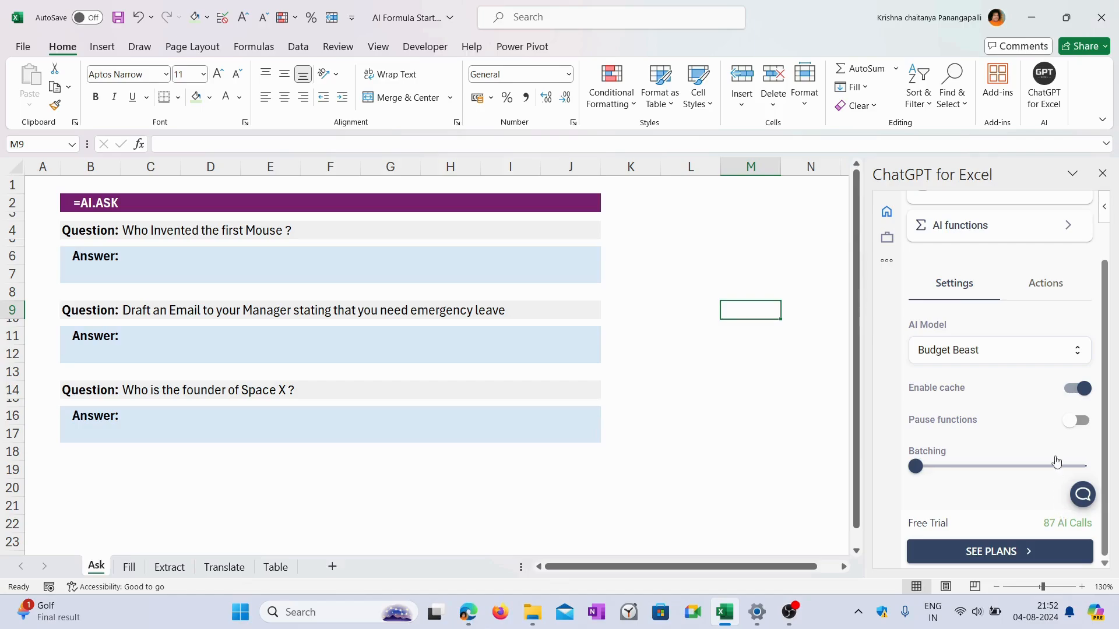
scroll(1056, 457, up, 2)
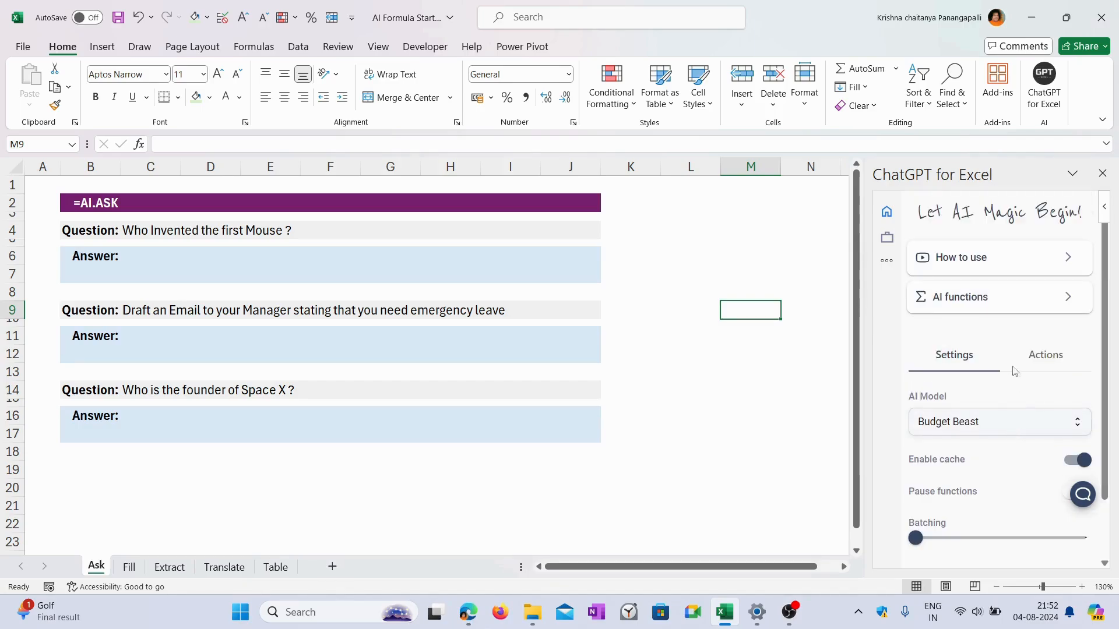
click(988, 426)
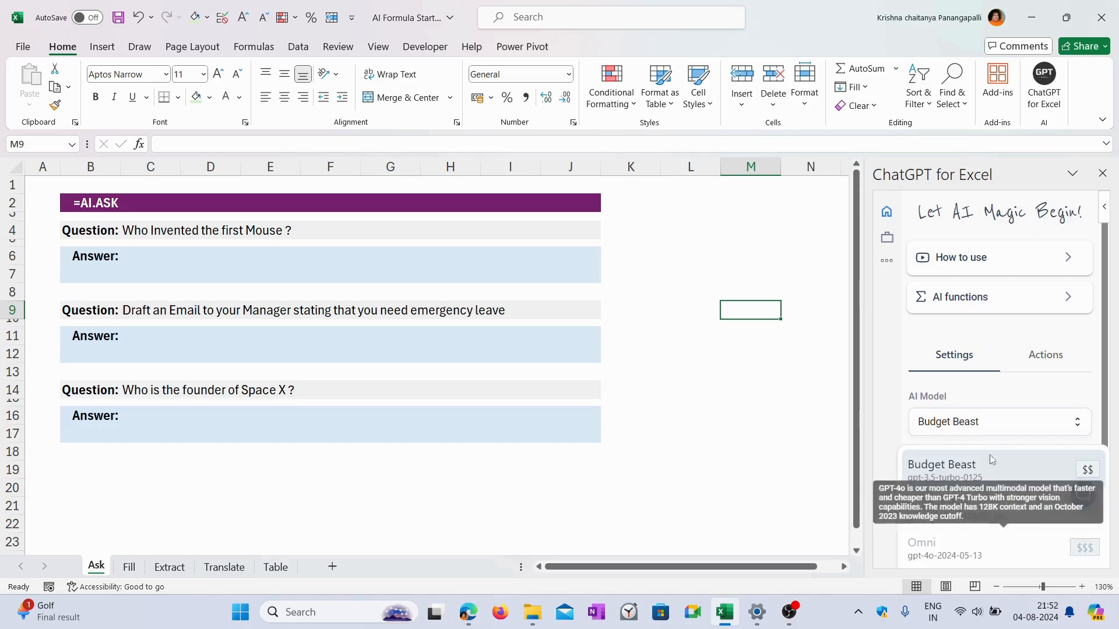
click(991, 425)
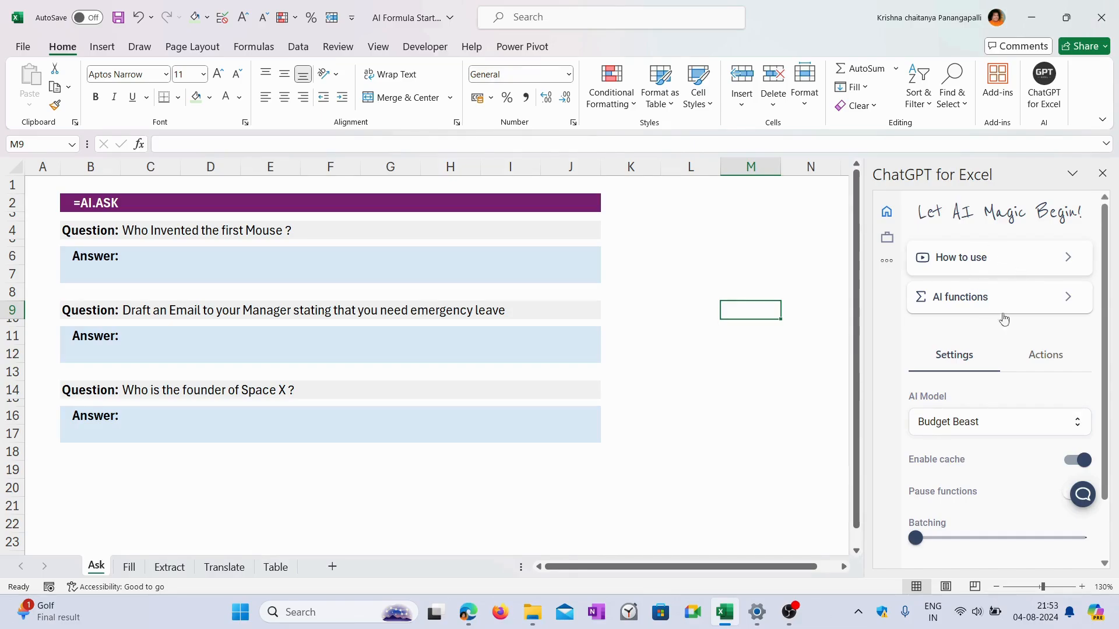
click(1011, 265)
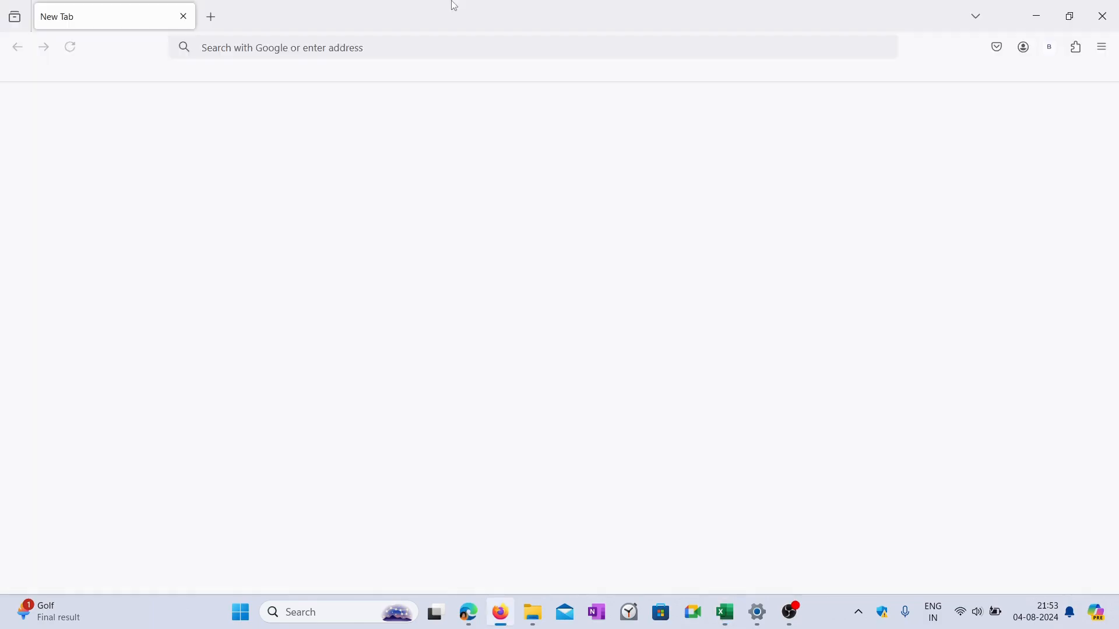
click(1107, 6)
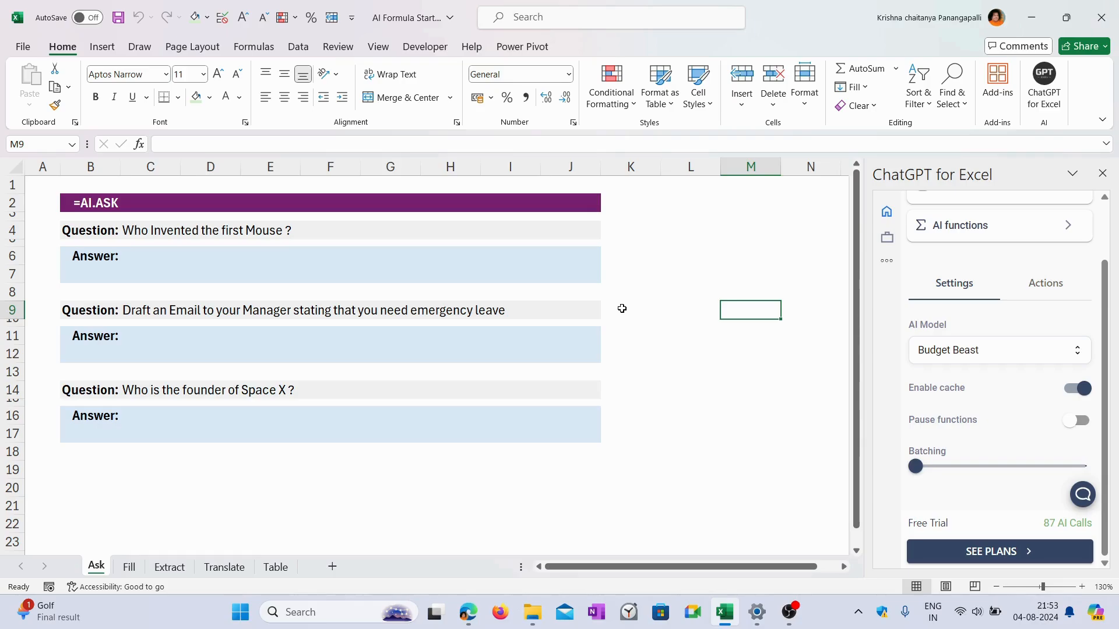
Answer the first mouse question in cell C6 with the formula =AI.ASK(C4)
click(187, 255)
click(150, 257)
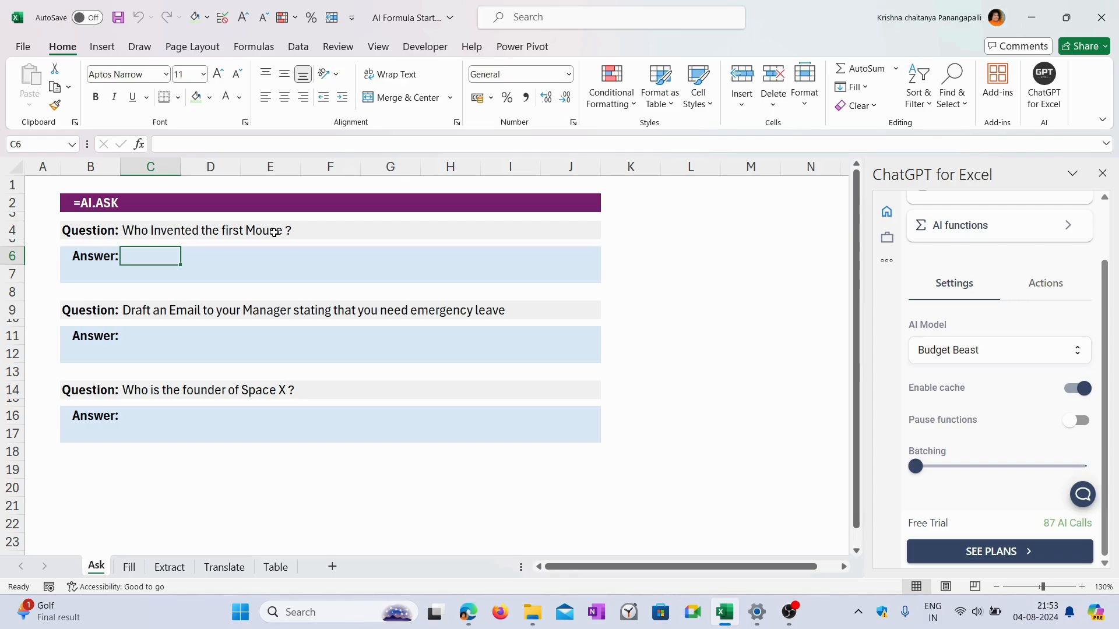
text(=)
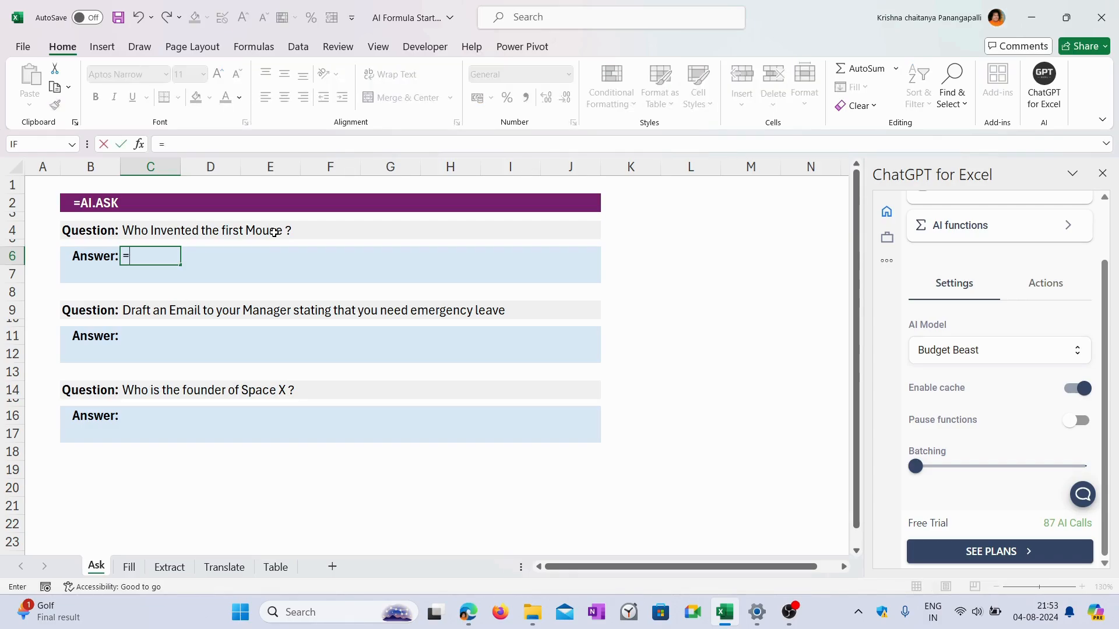
text(A)
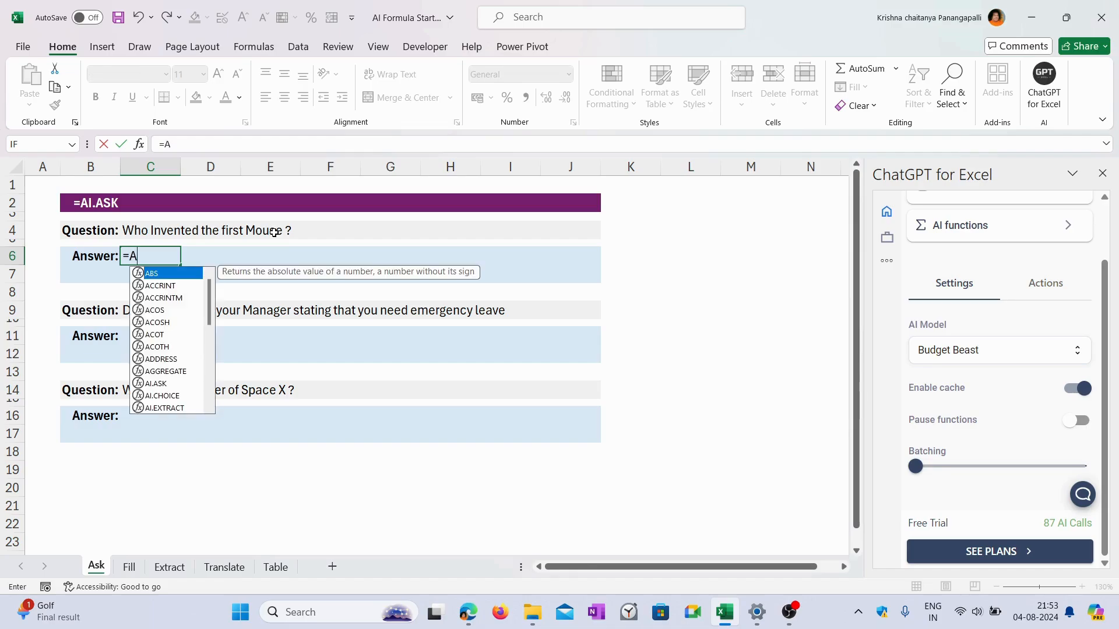
text(I.ask)
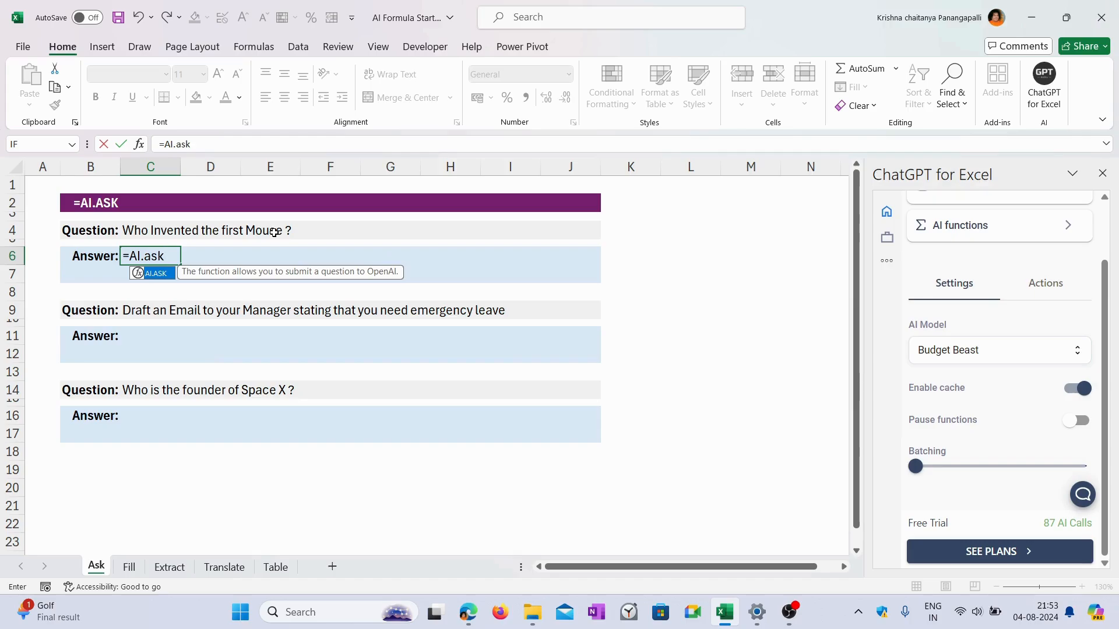
key(Tab)
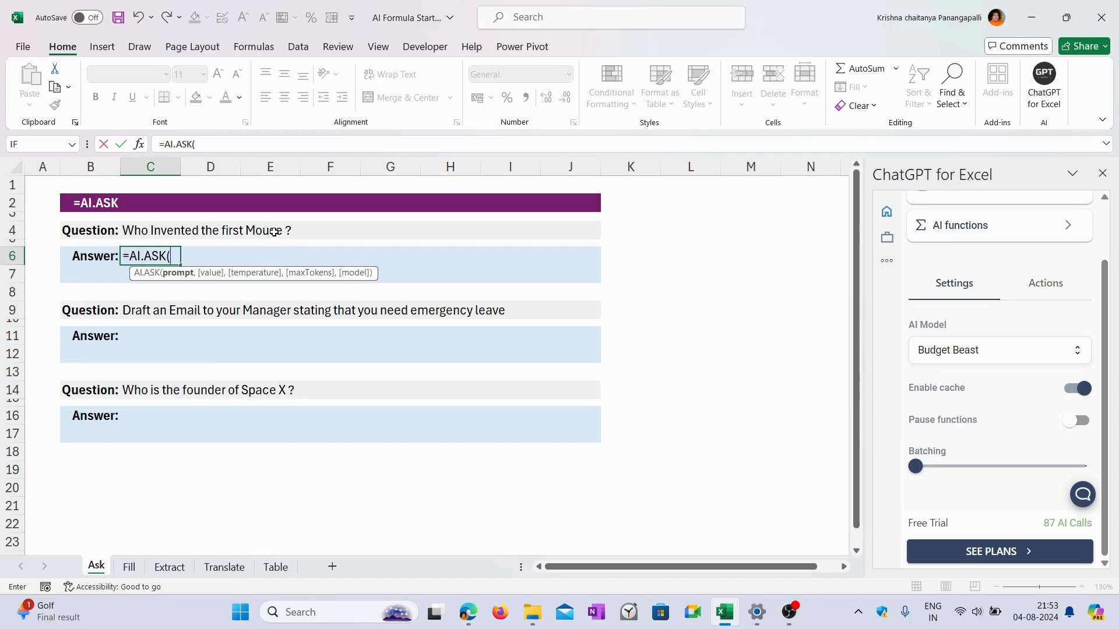
click(143, 231)
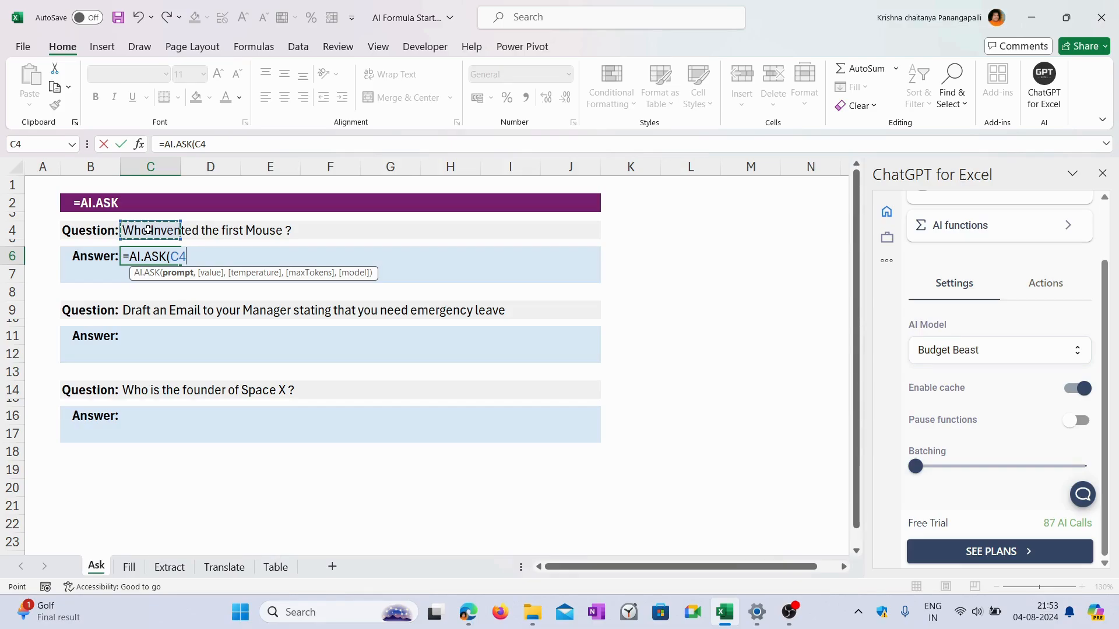
text())
key(Return)
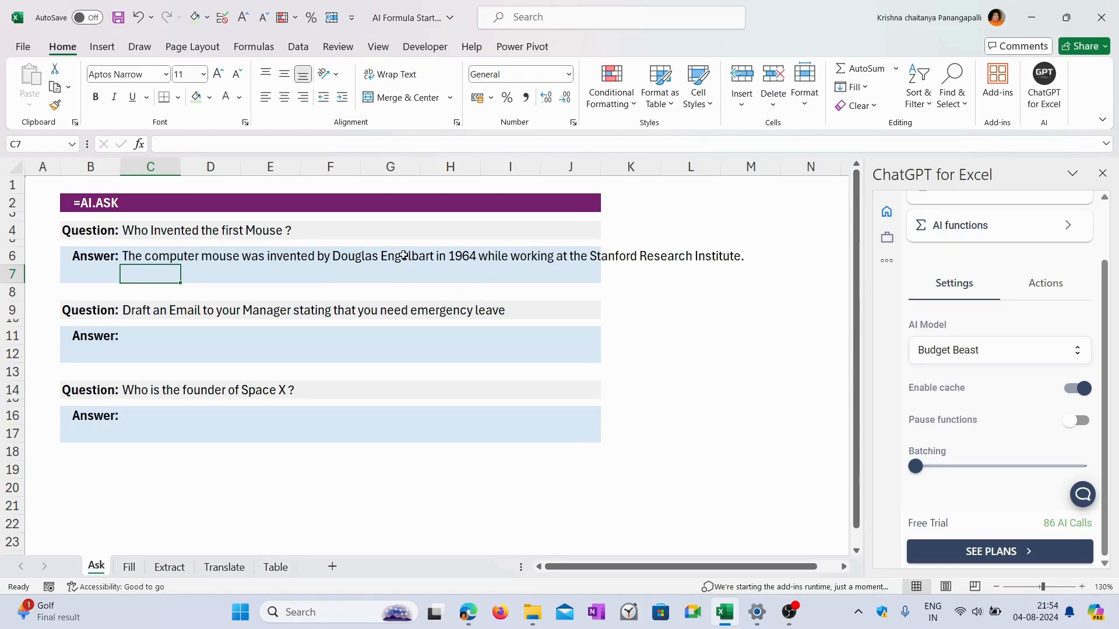
Generate the emergency leave email in cell C11 with the formula =AI.ASK(C9)
click(151, 338)
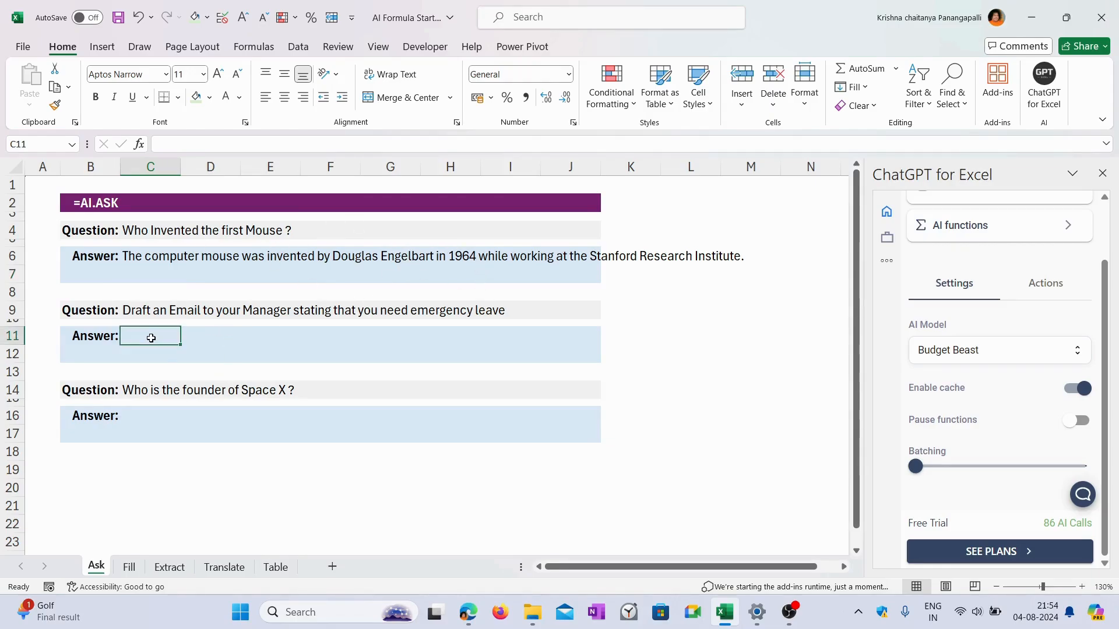
text(=ai)
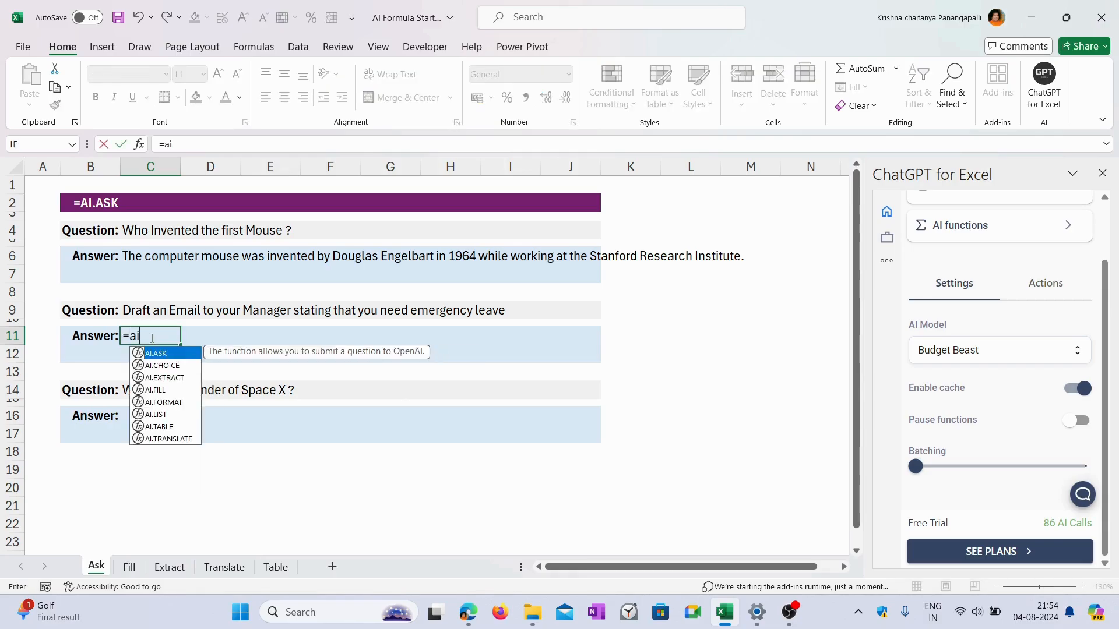
text(.ask)
key(Tab)
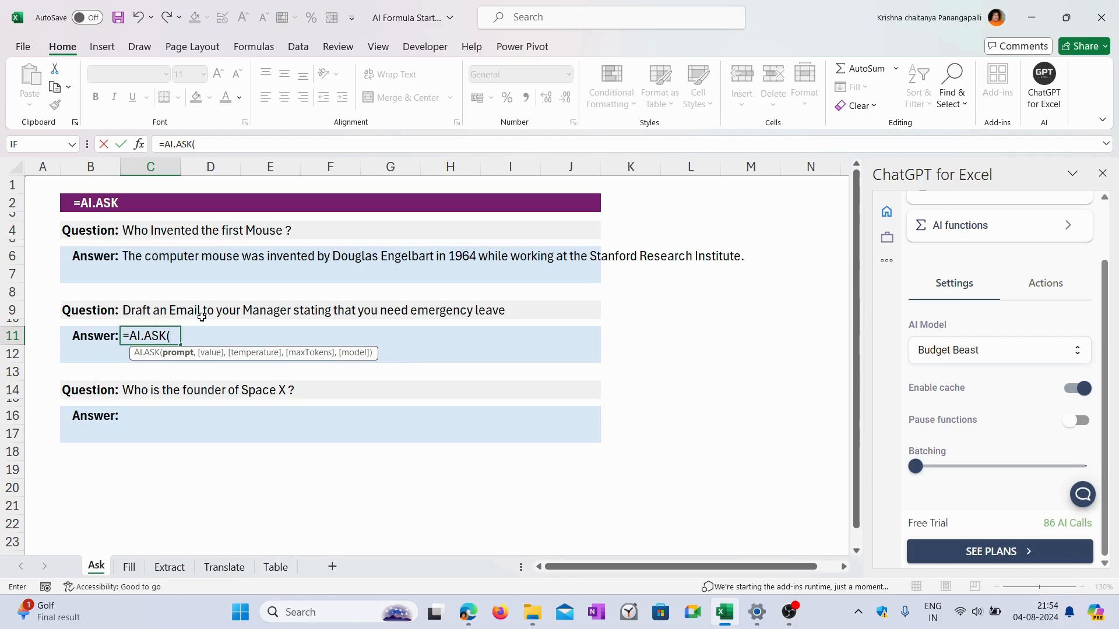
click(134, 311)
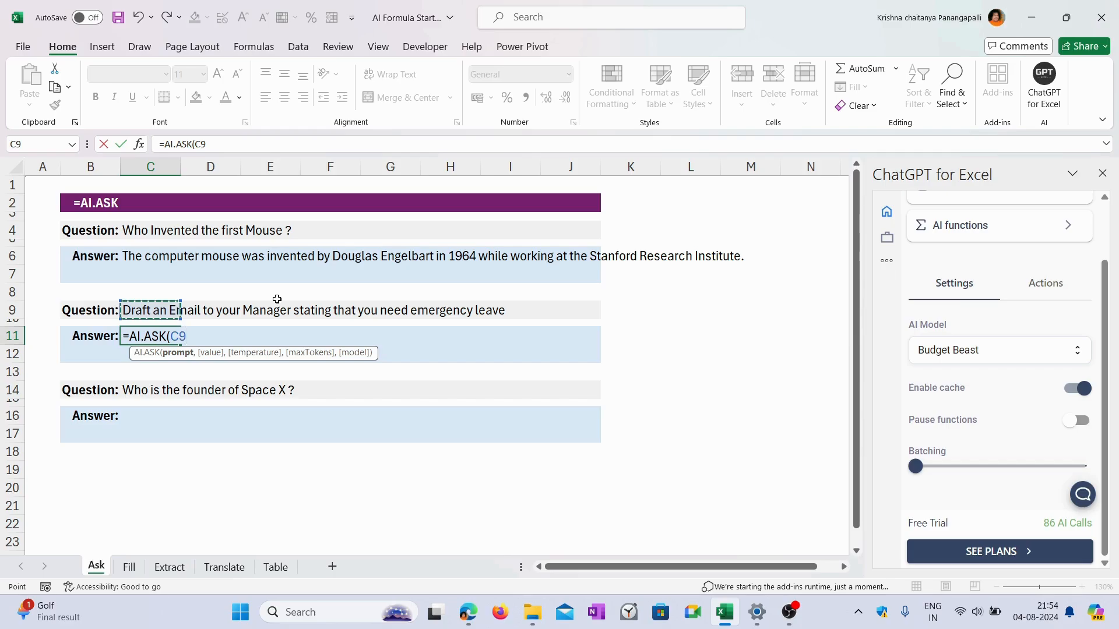
text())
key(Return)
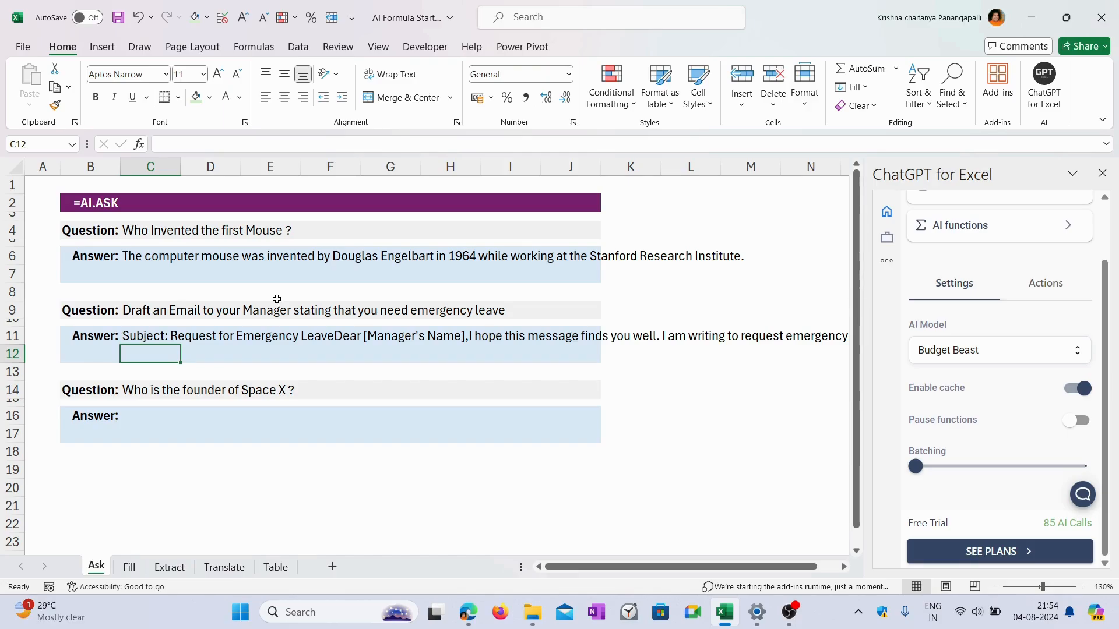
Wrap the email text in cell C11 and widen column C to about five times its width so the draft is readable
click(152, 337)
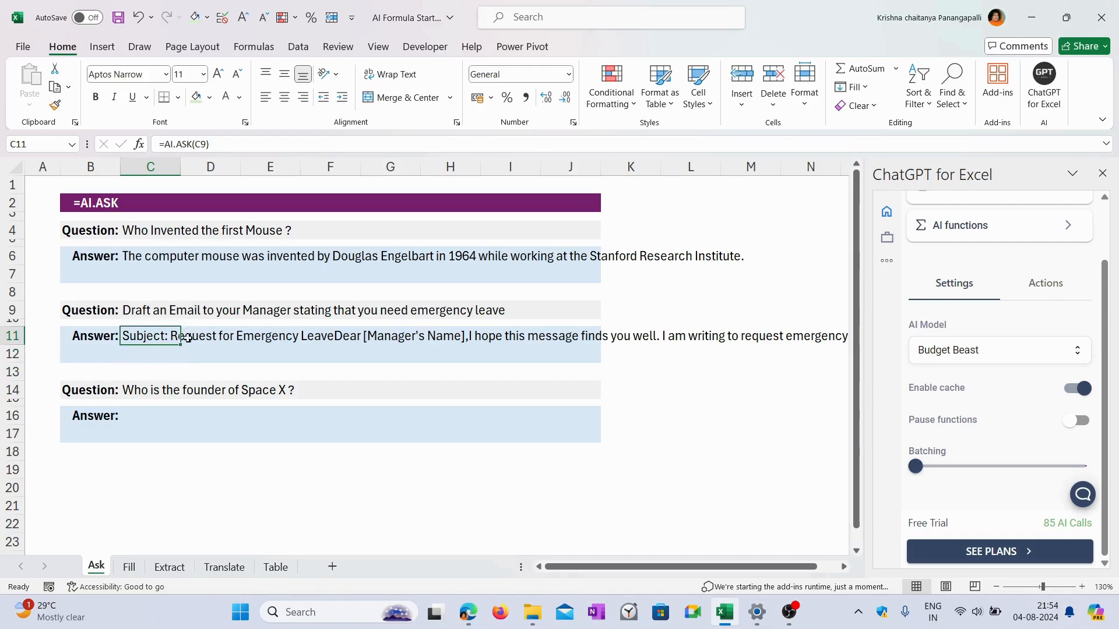
drag(628, 570, 661, 573)
mouse_move(150, 339)
mouse_down()
mouse_move(499, 344)
mouse_move(159, 337)
mouse_up()
click(395, 76)
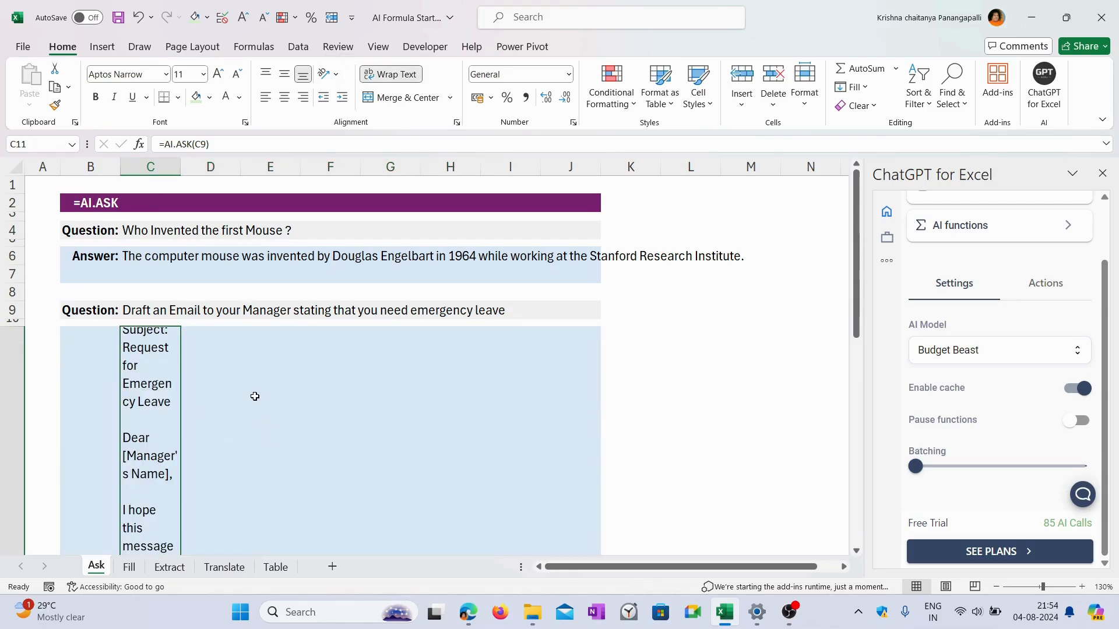
scroll(253, 387, down, 6)
scroll(253, 384, up, 3)
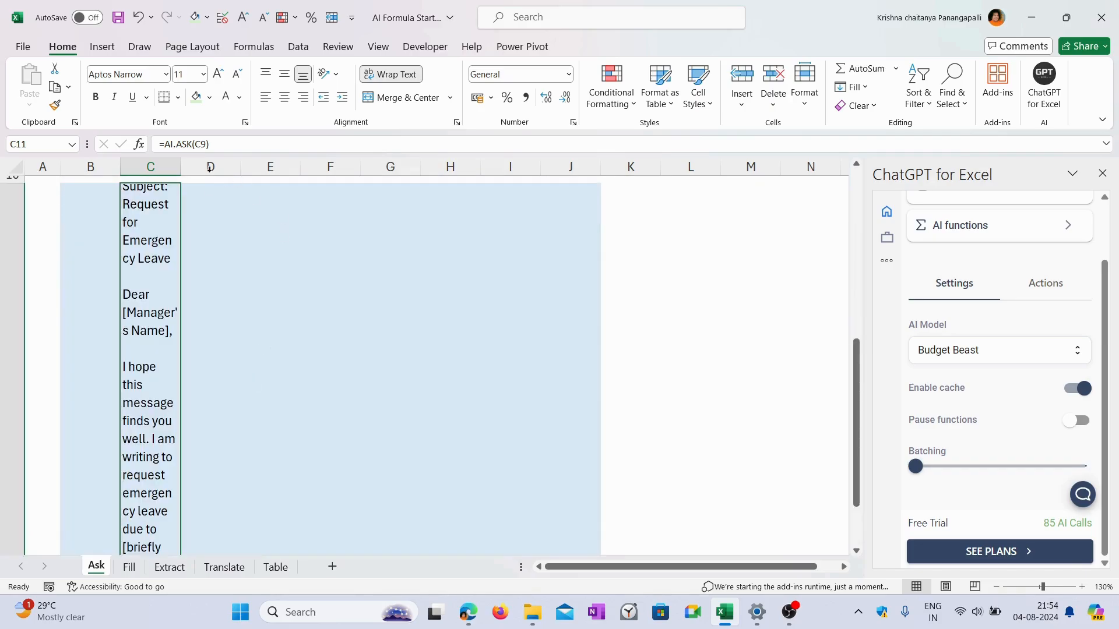
drag(181, 167, 437, 167)
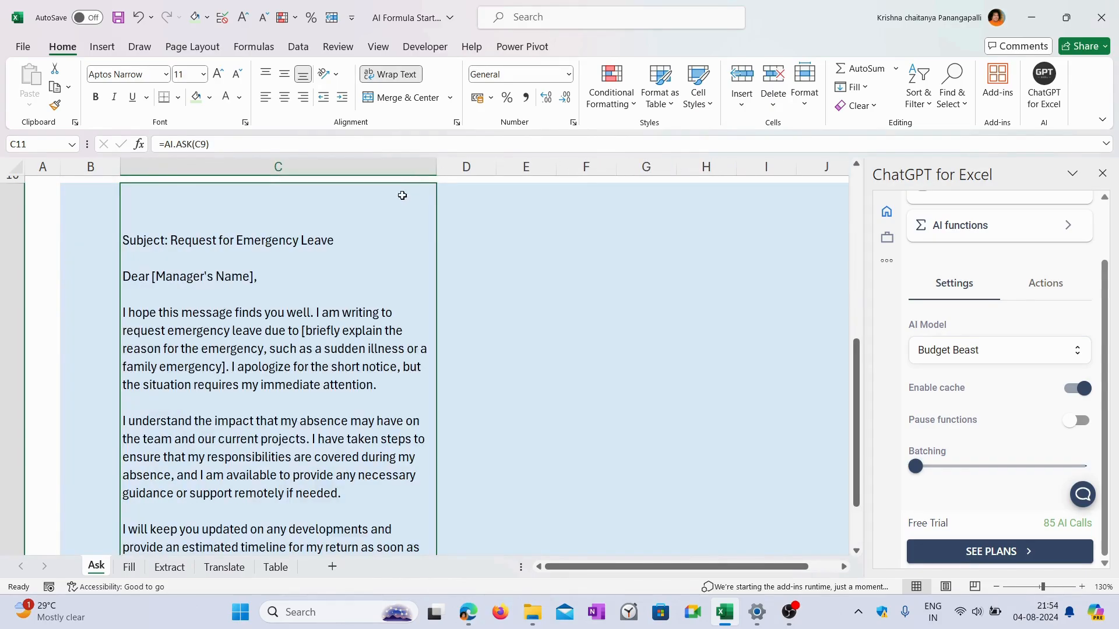
scroll(331, 311, down, 3)
scroll(331, 311, up, 3)
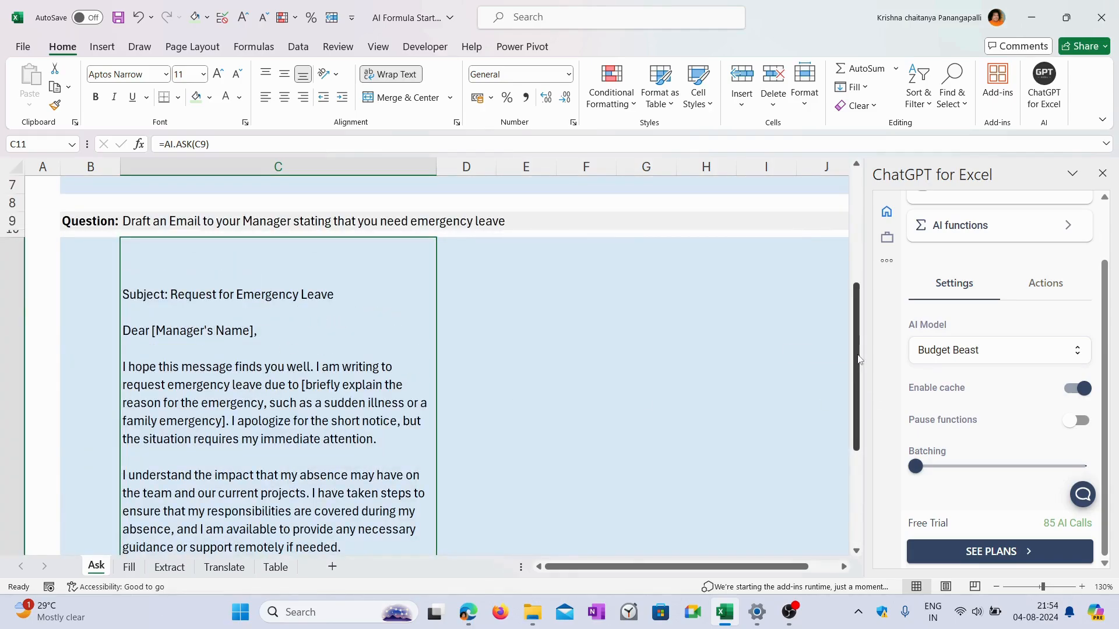
Answer the Space X founder question in cell C16 with the formula =AI.ASK(C14)
drag(856, 363, 864, 449)
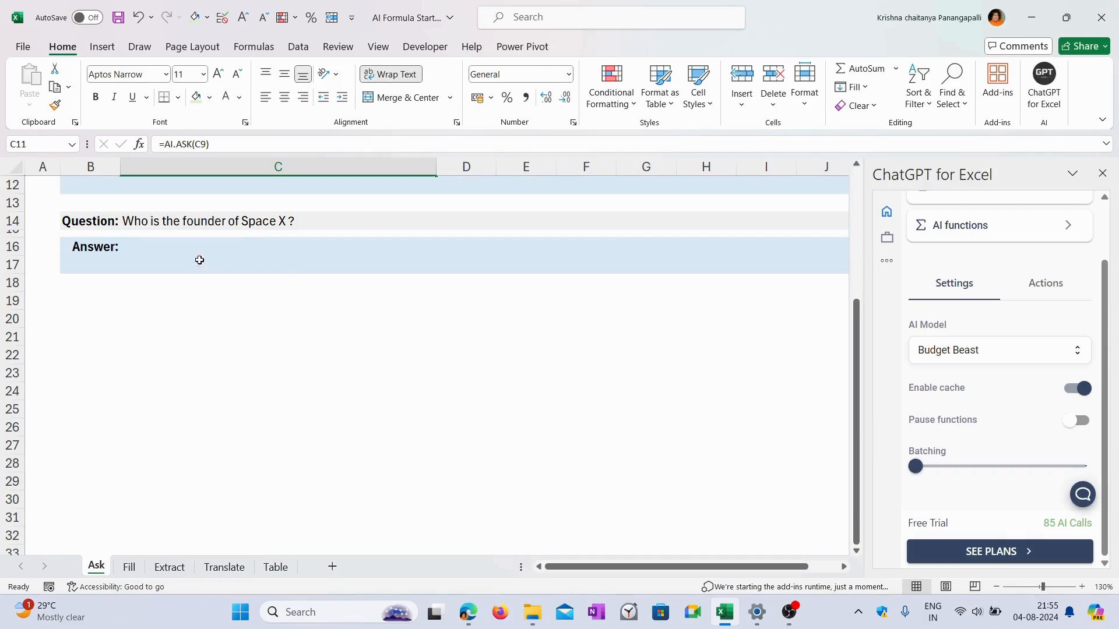
click(167, 252)
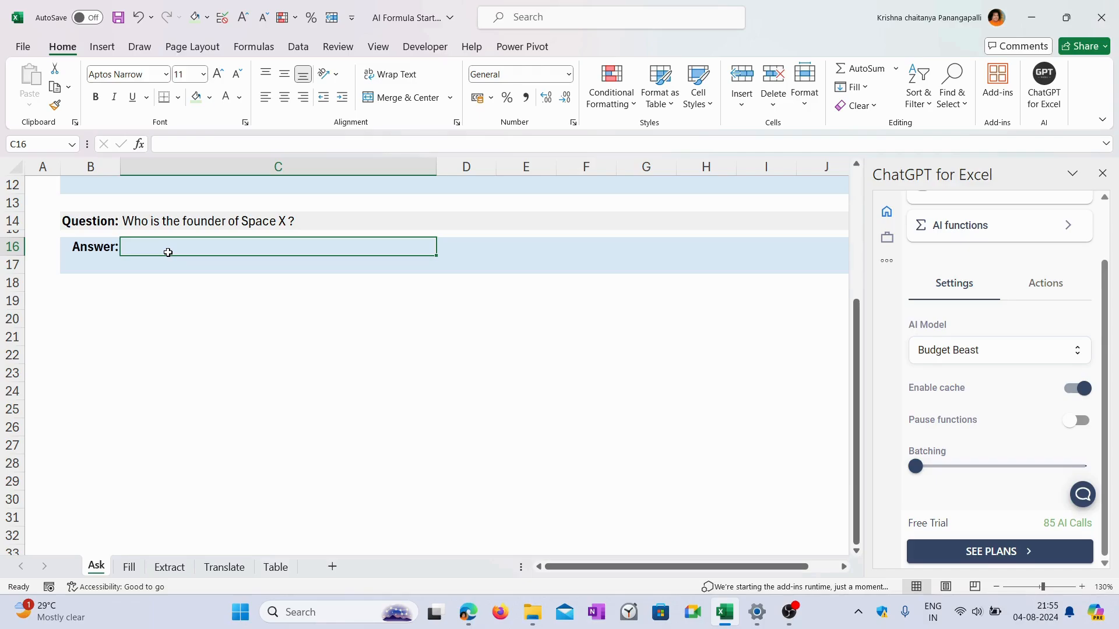
text(=ai.ask)
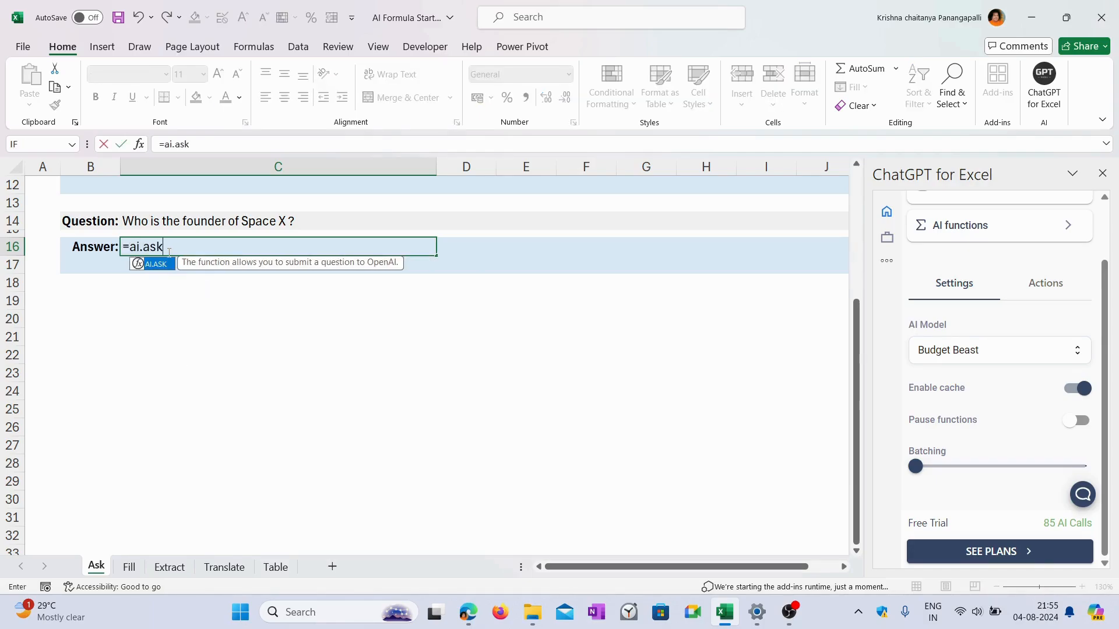
key(Tab)
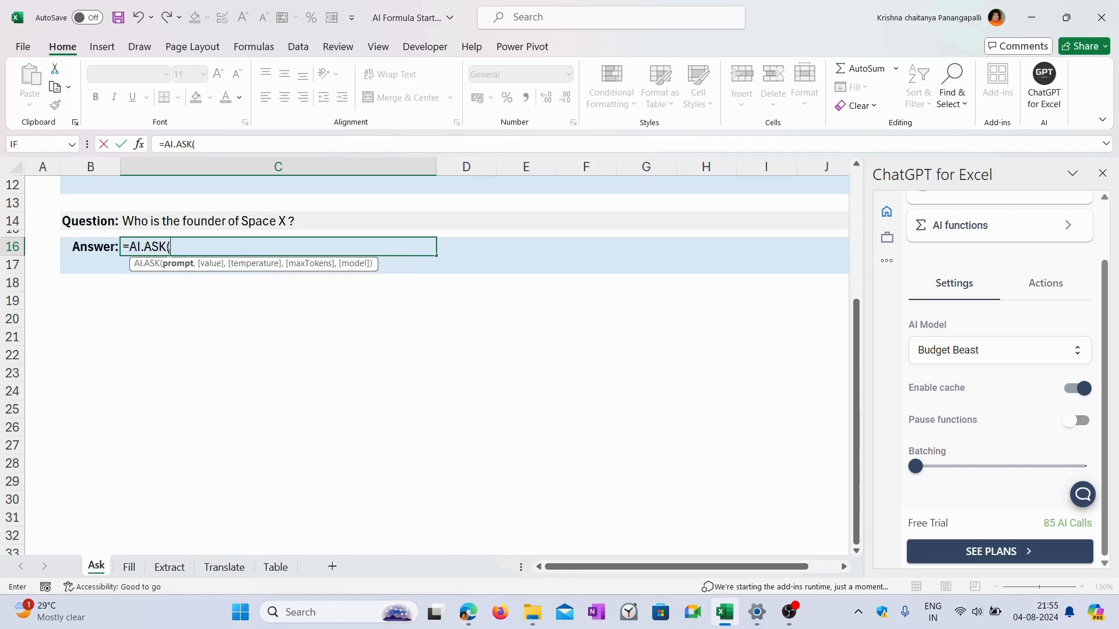
click(138, 223)
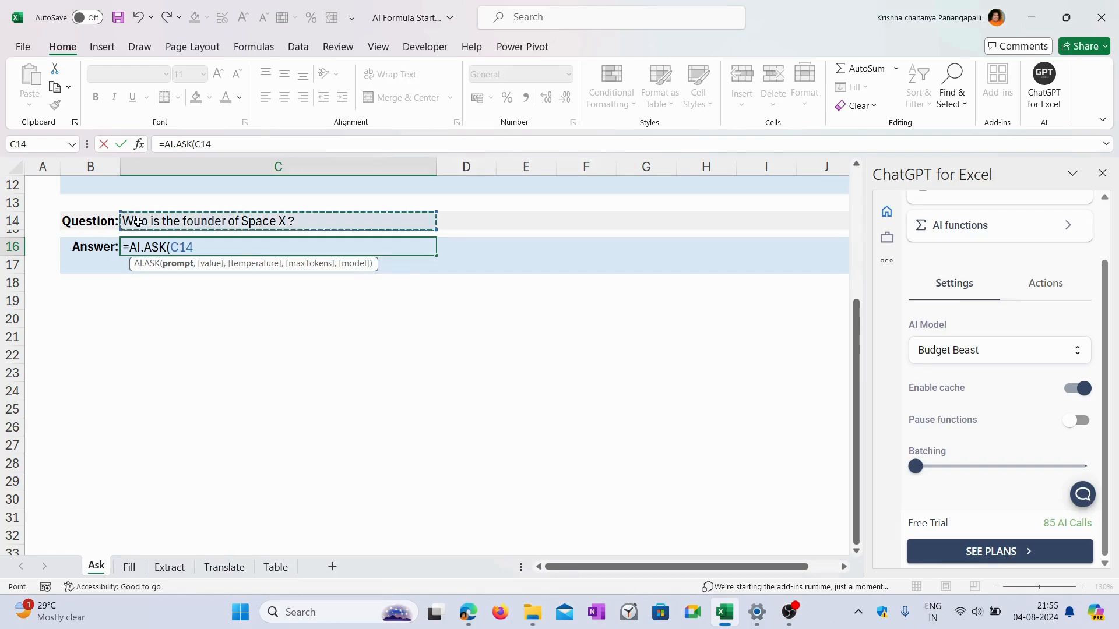
text())
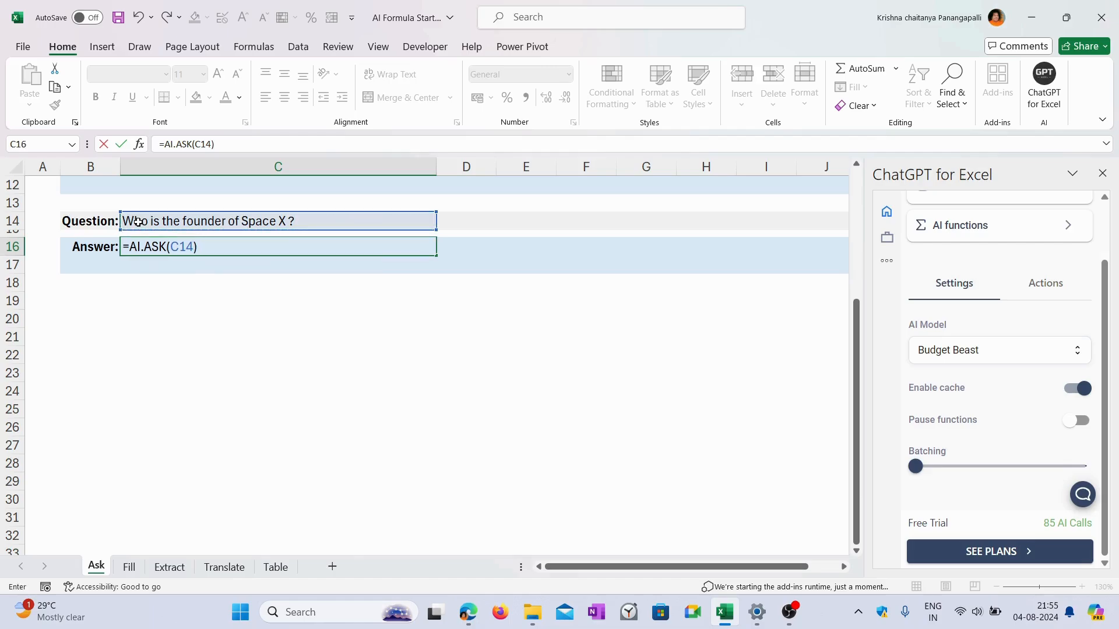
key(Return)
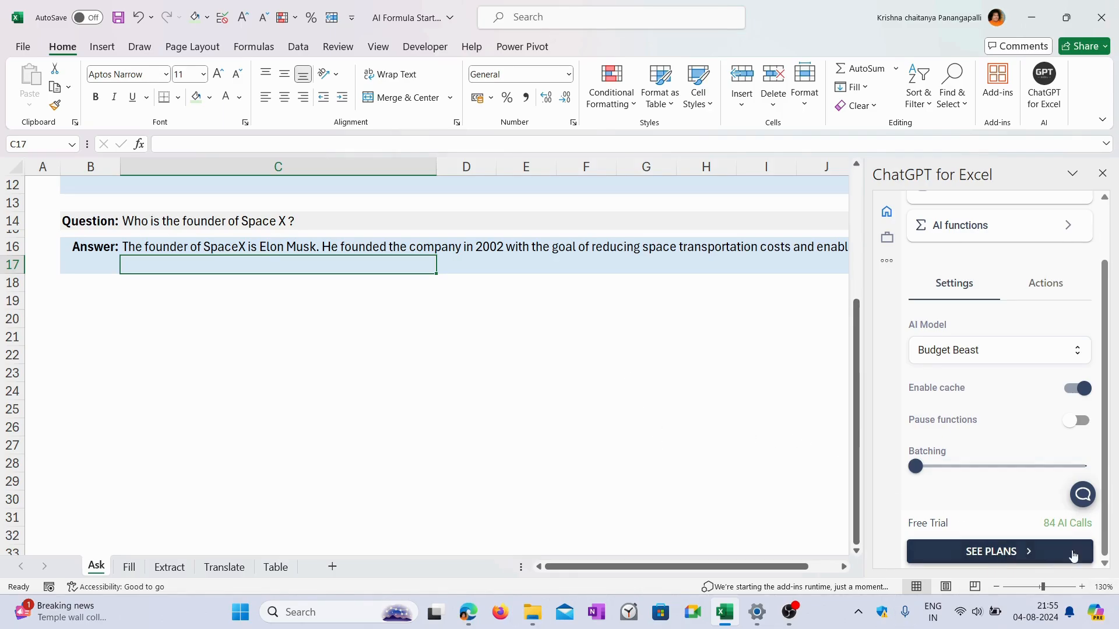
On the Fill sheet, complete the city table from cell C7 with the formula =AI.FILL(B4:E6,B7:B12)
click(129, 566)
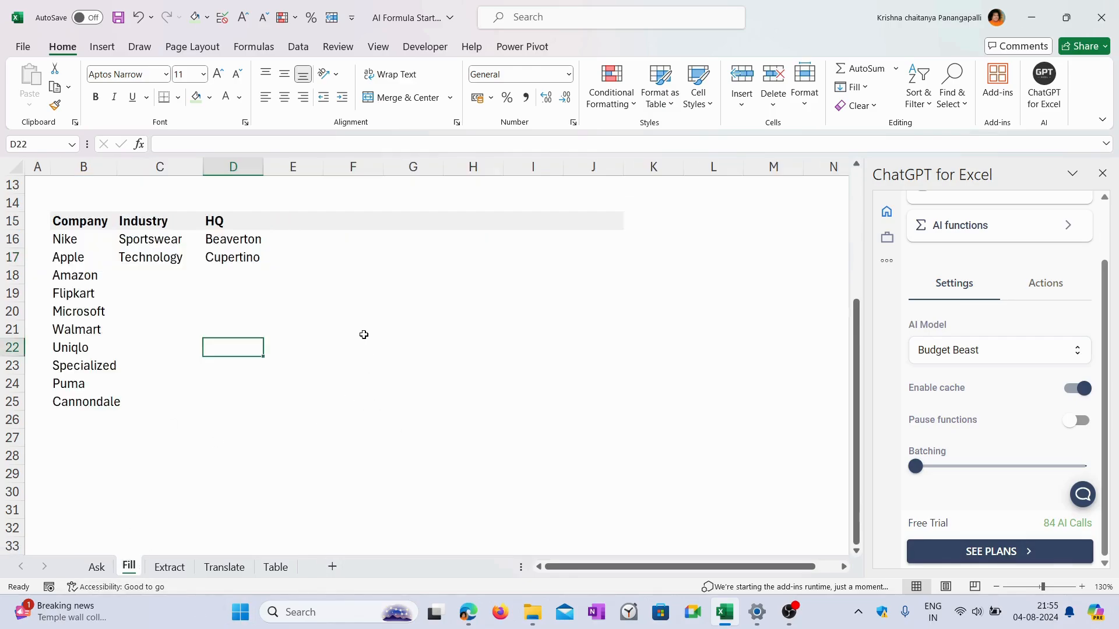
scroll(297, 370, up, 4)
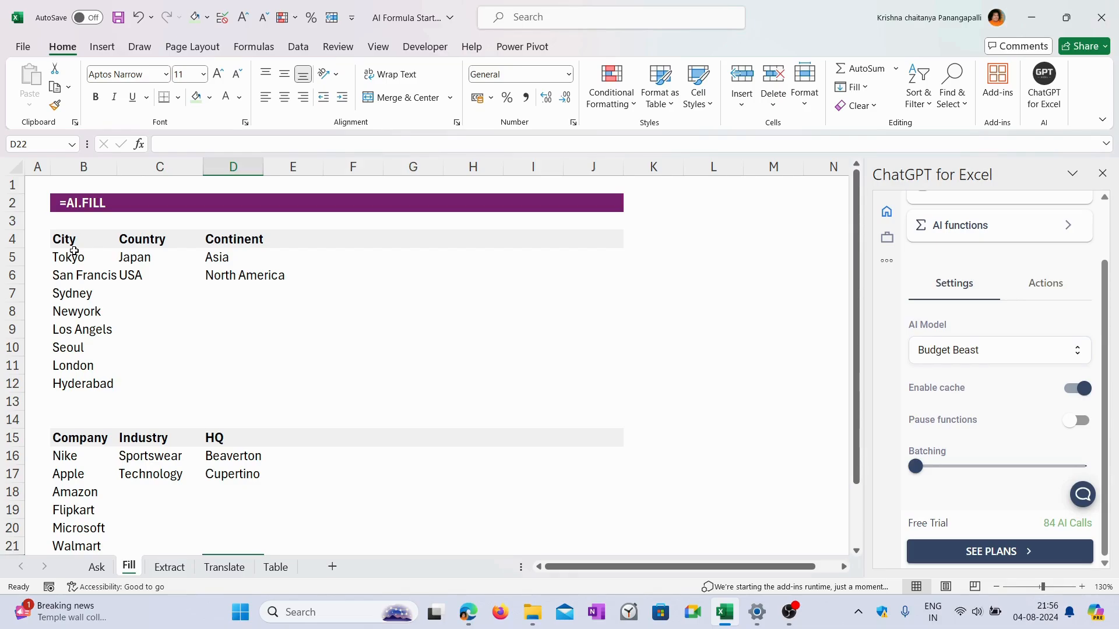
click(141, 295)
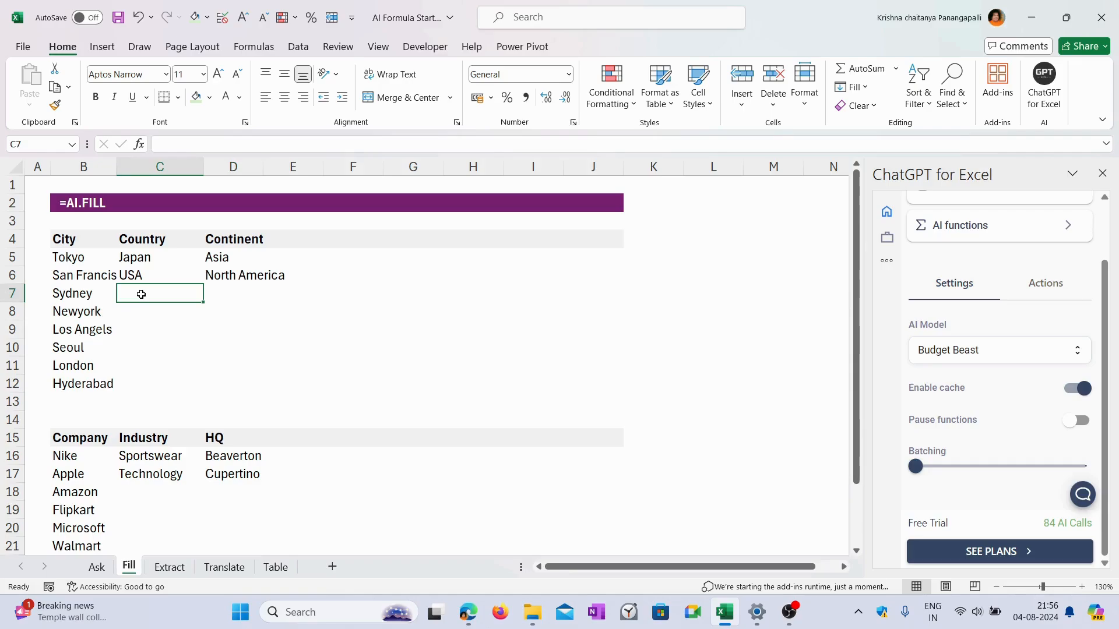
text(=ai)
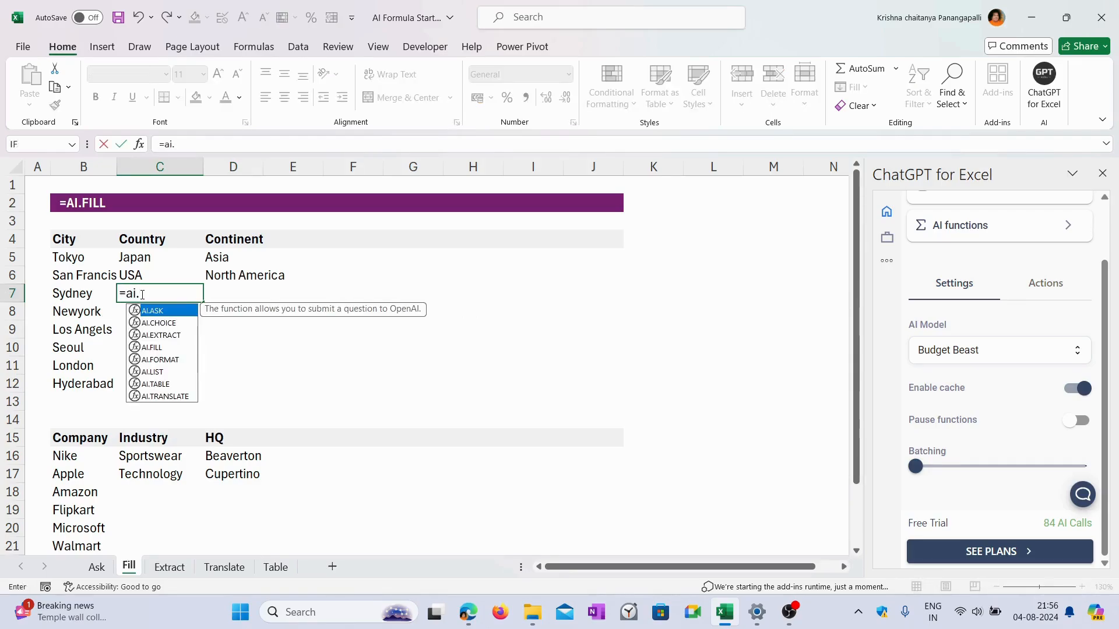
text(.fil)
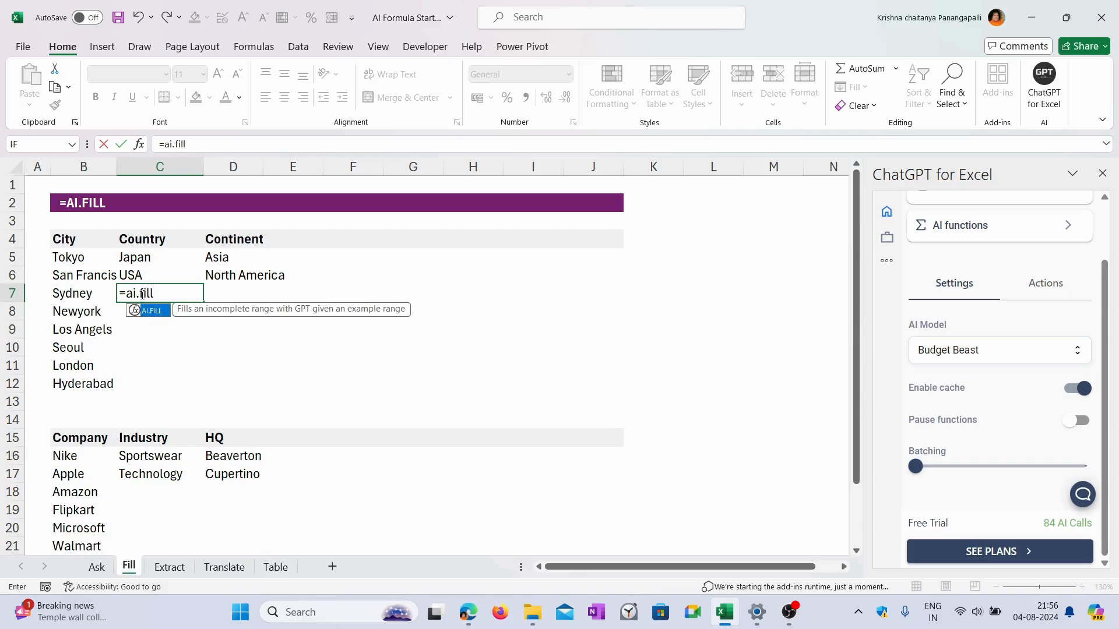
text(l)
key(Tab)
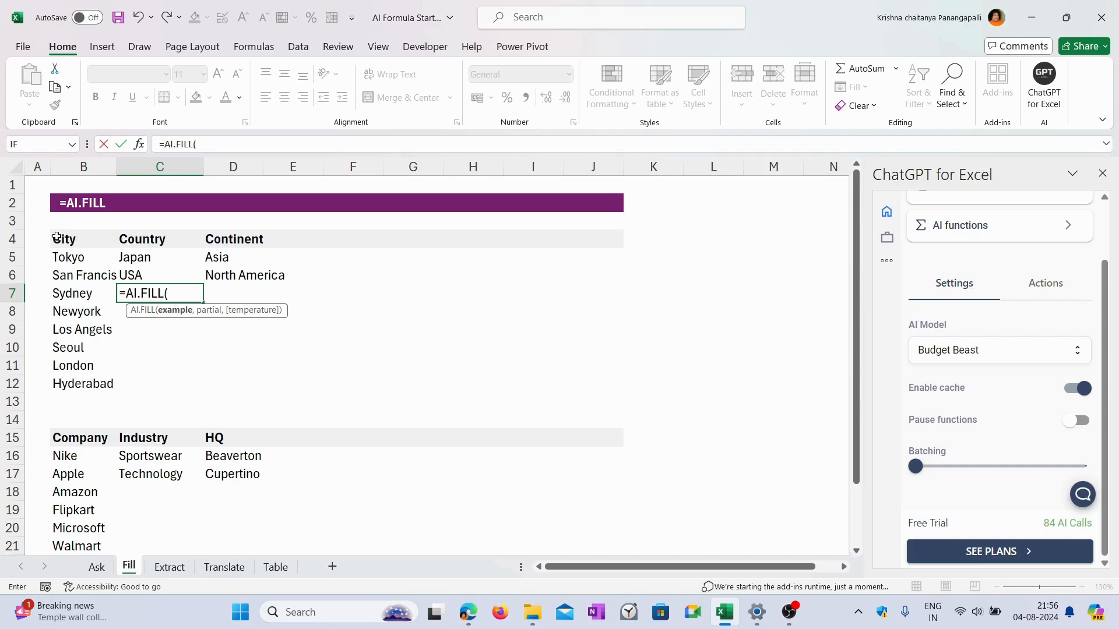
drag(61, 239, 274, 274)
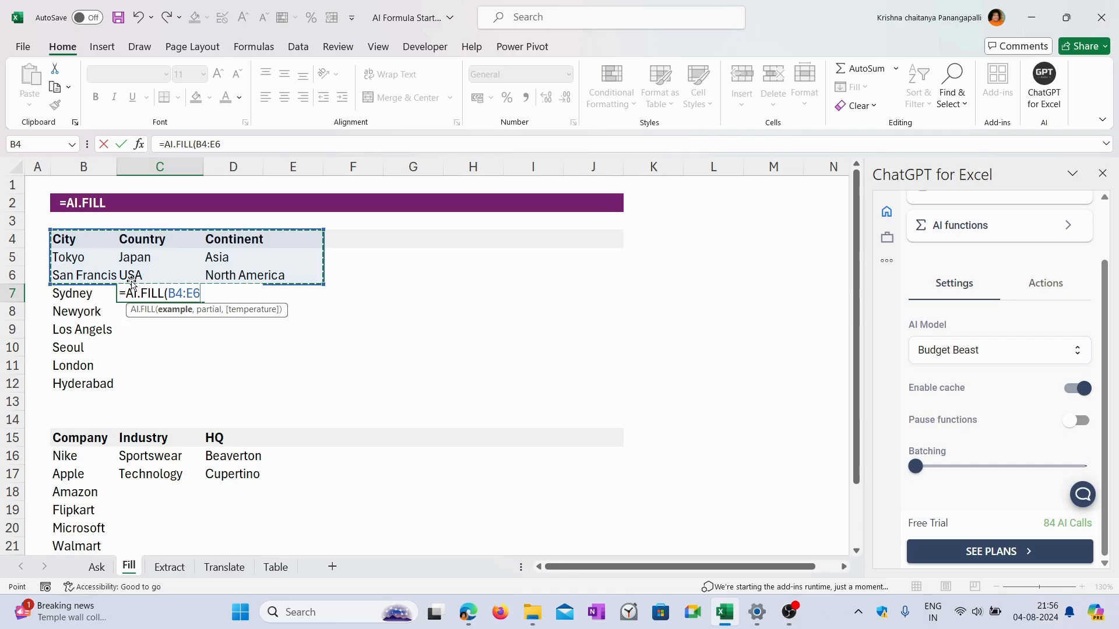
text(,)
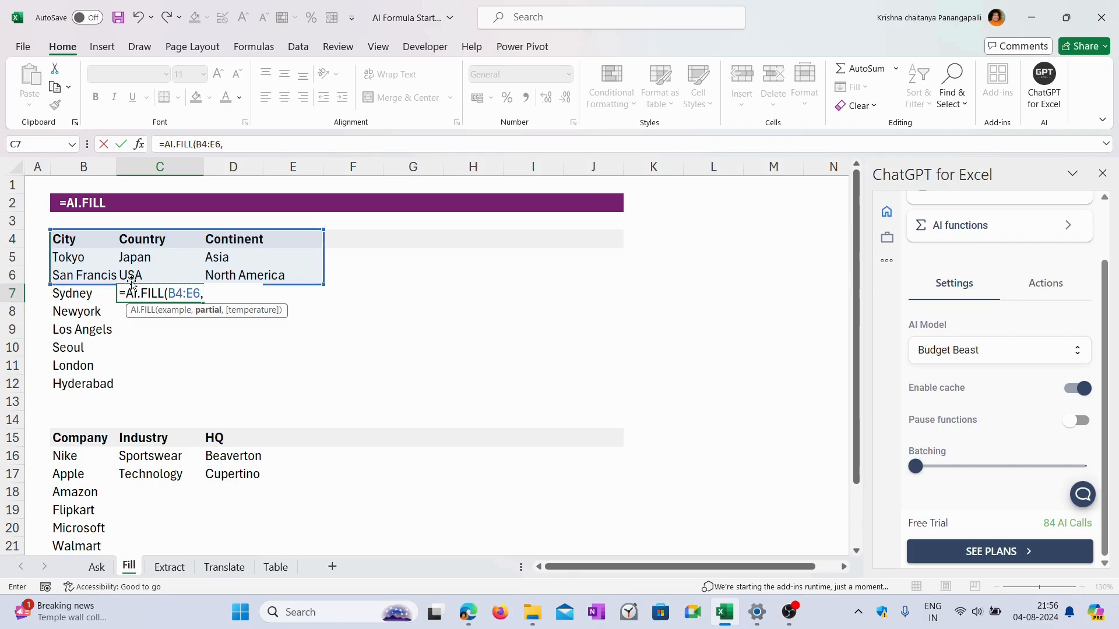
drag(90, 297, 92, 382)
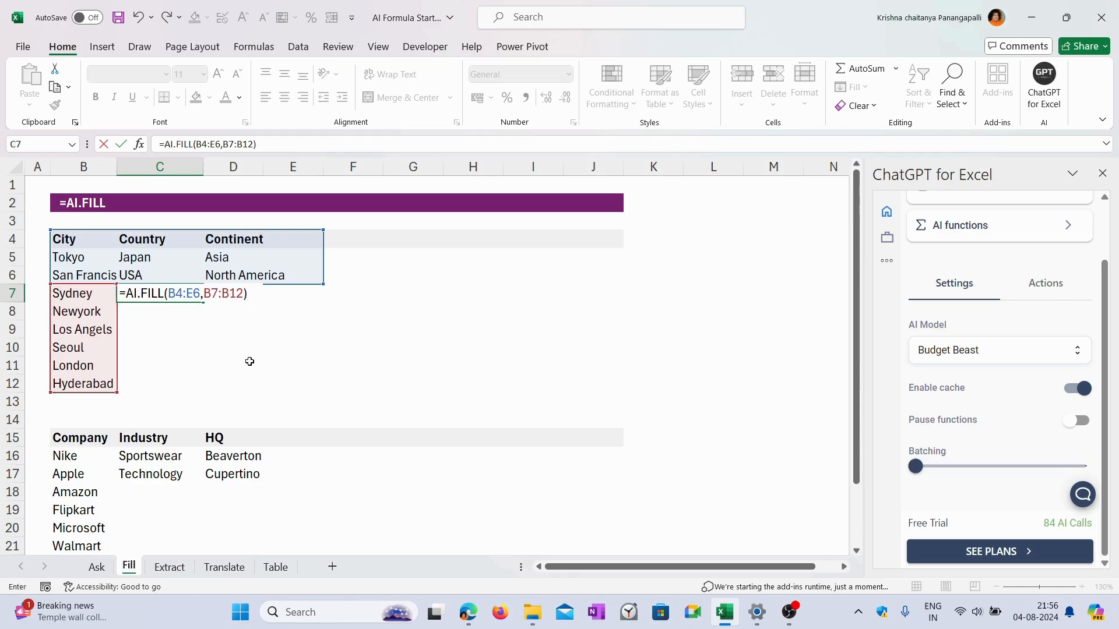
key(Return)
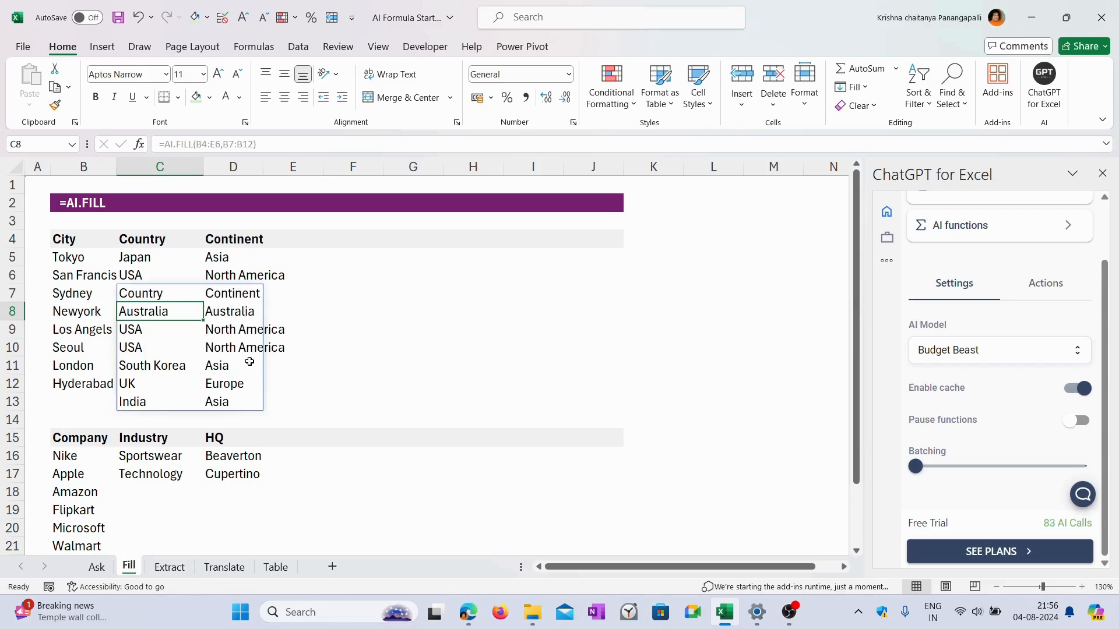
Try to clear the repeated header cells C7:D7 from the AI.FILL output, and undo the deletion
click(86, 388)
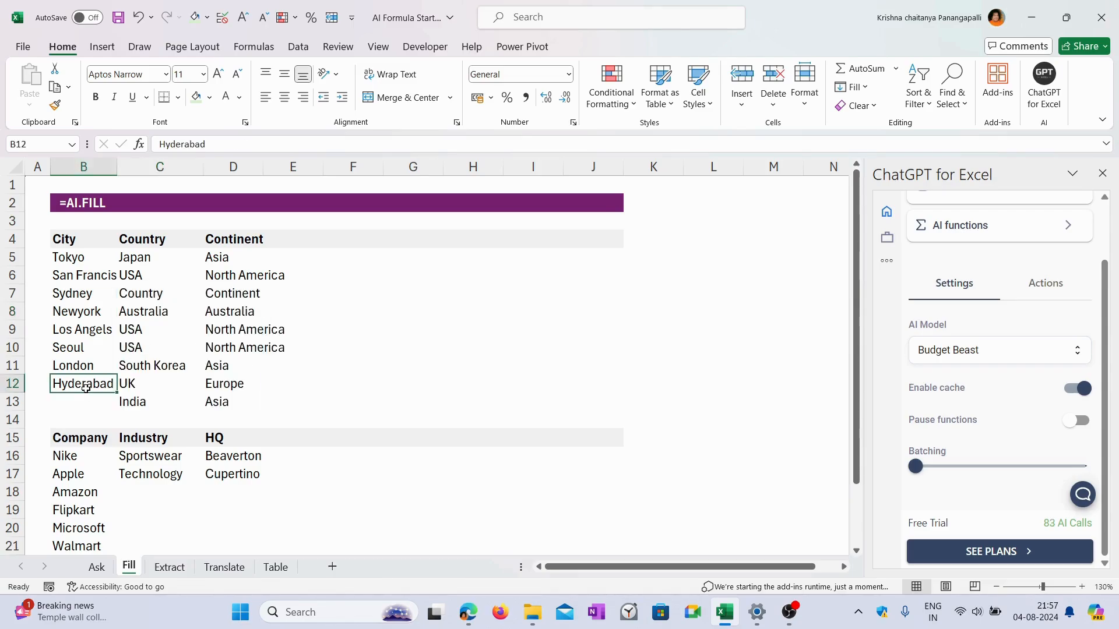
click(145, 384)
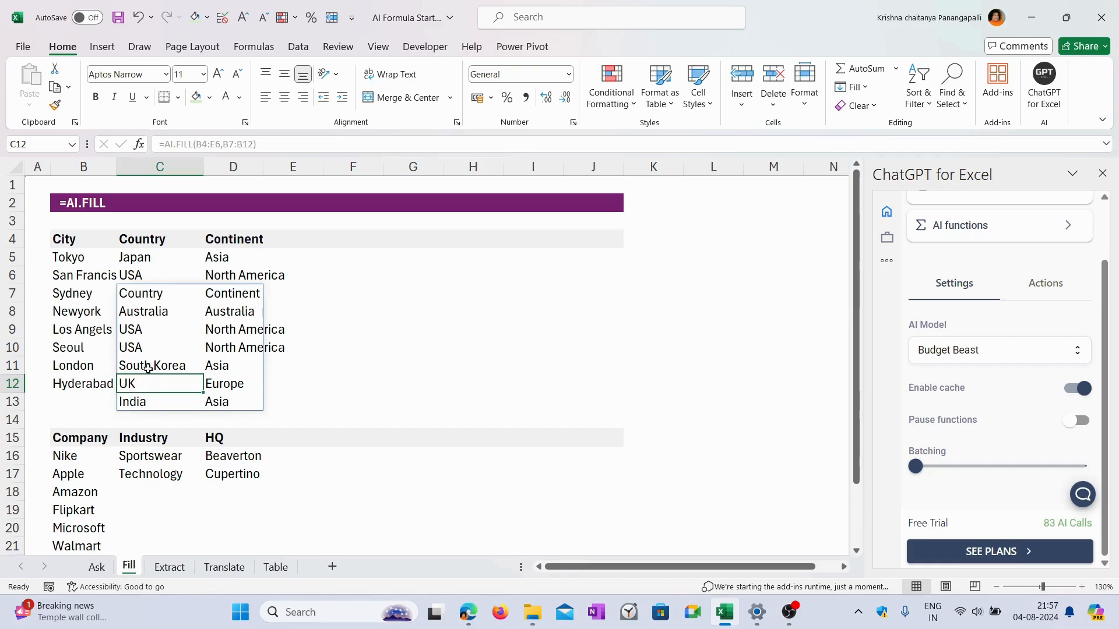
click(144, 404)
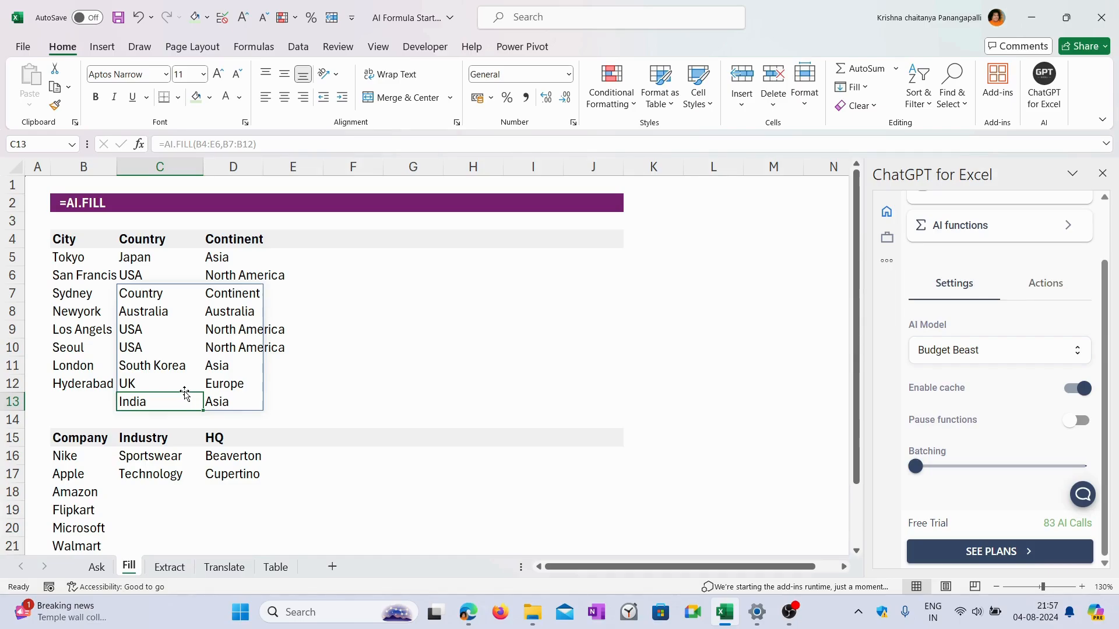
click(135, 296)
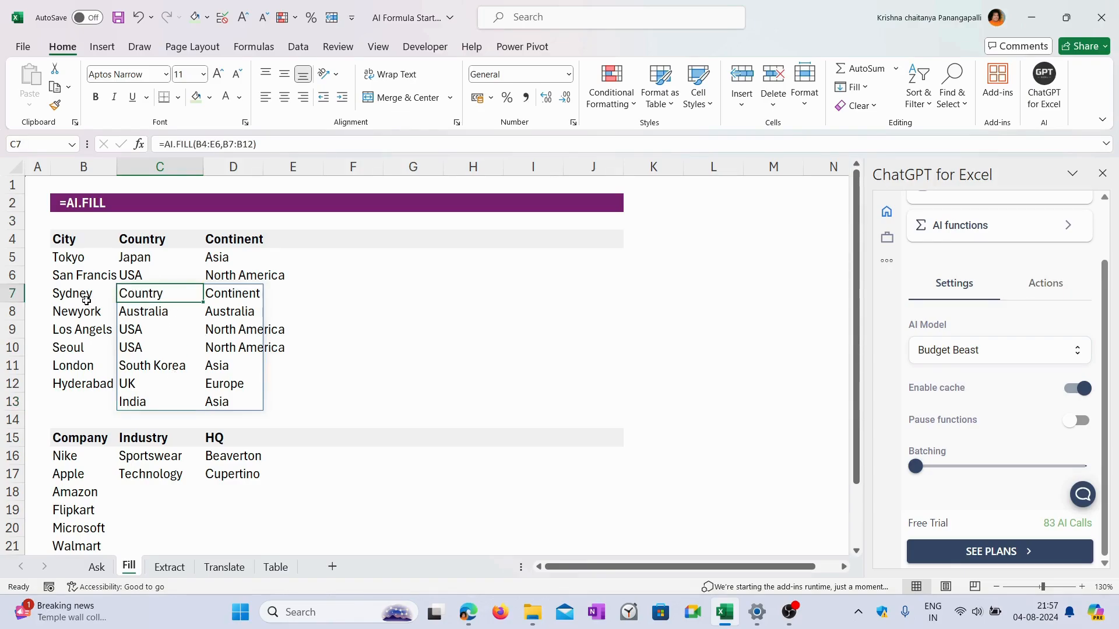
click(246, 298)
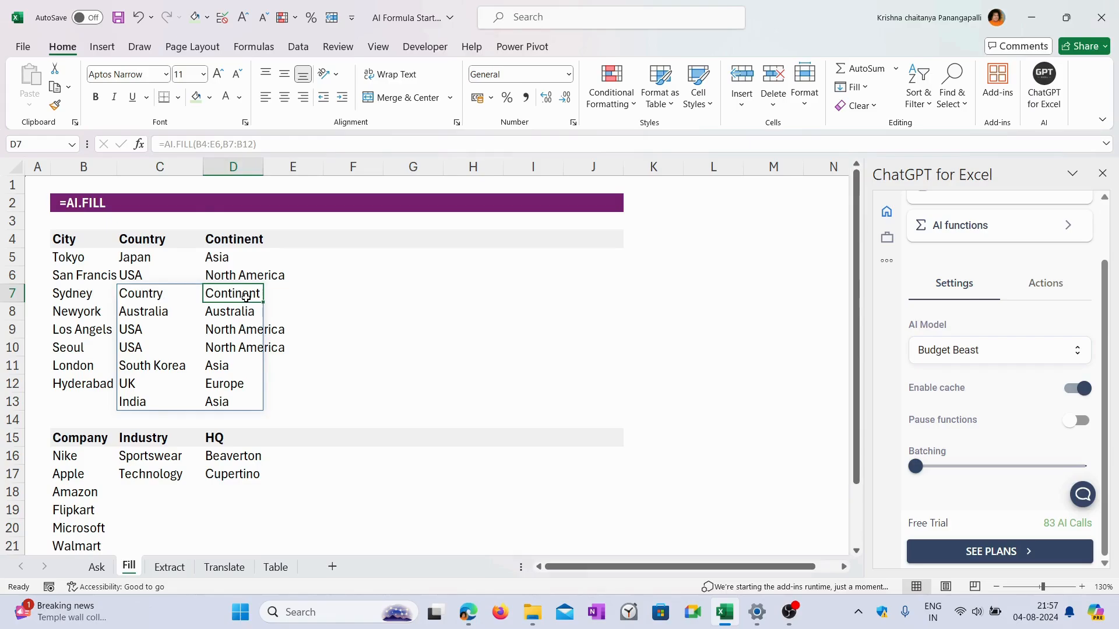
drag(150, 295, 233, 295)
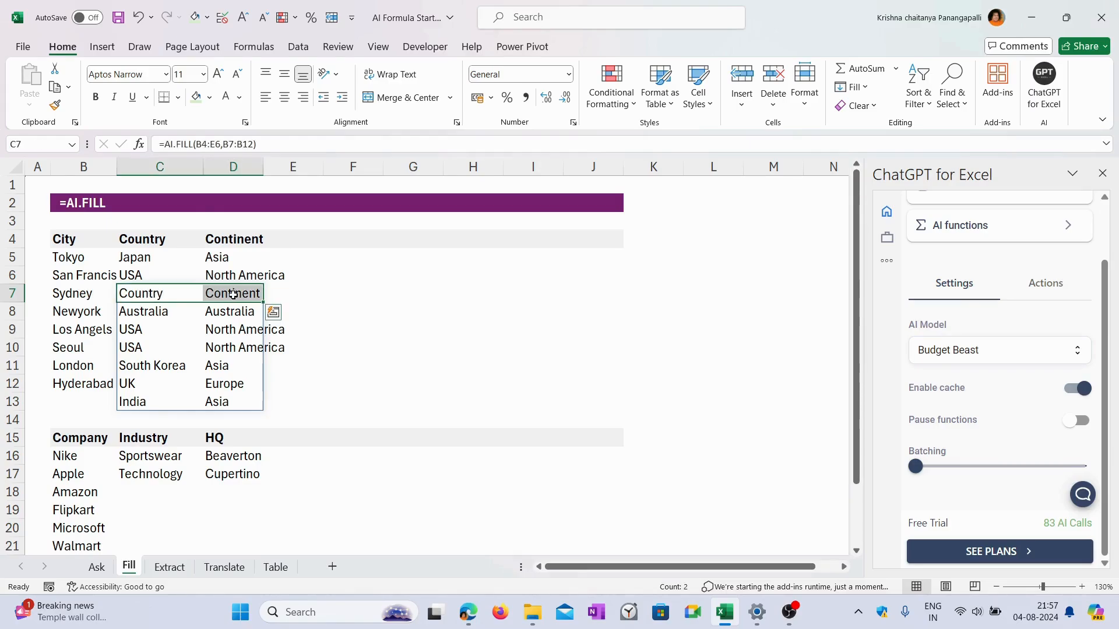
key(Delete)
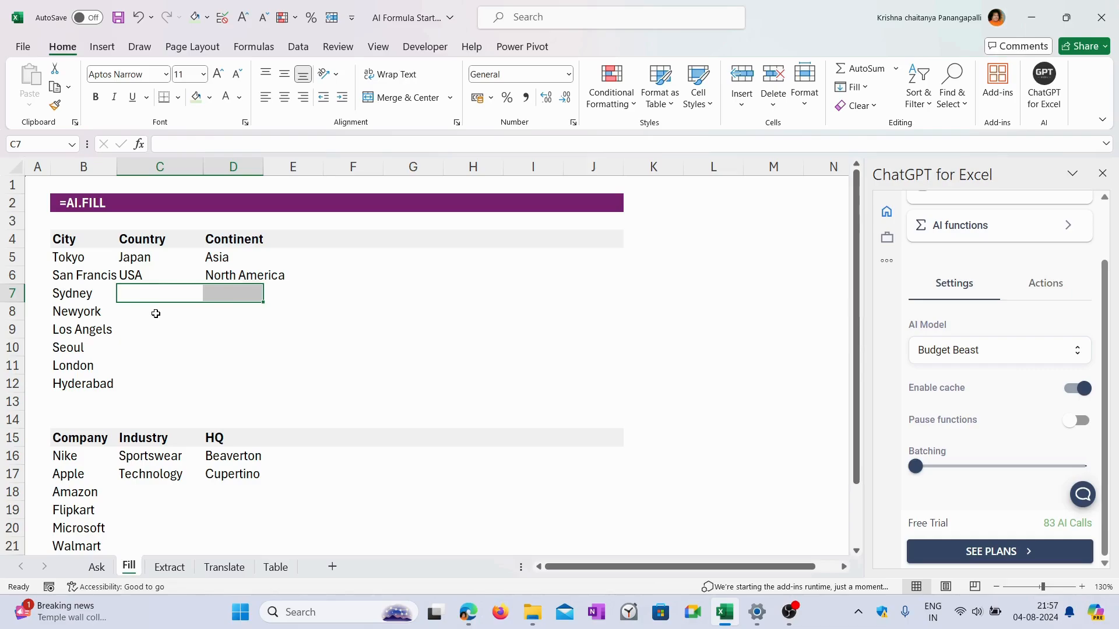
key(ctrl+z)
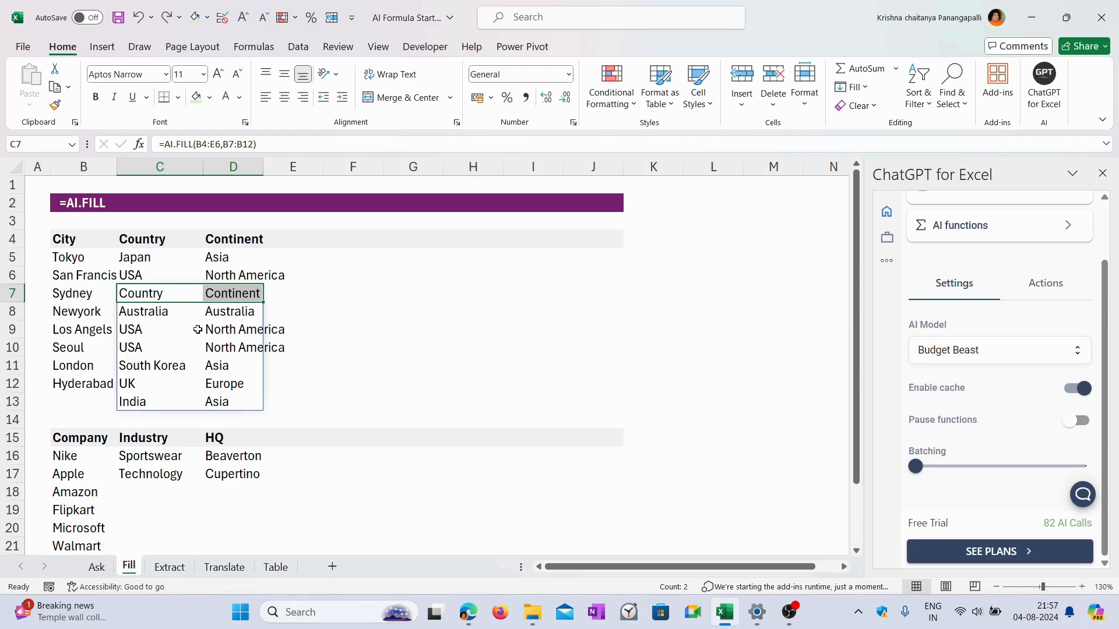
Try to shift the results up one row by copying C8:D13 onto cell C7, and undo the paste
drag(148, 313, 227, 402)
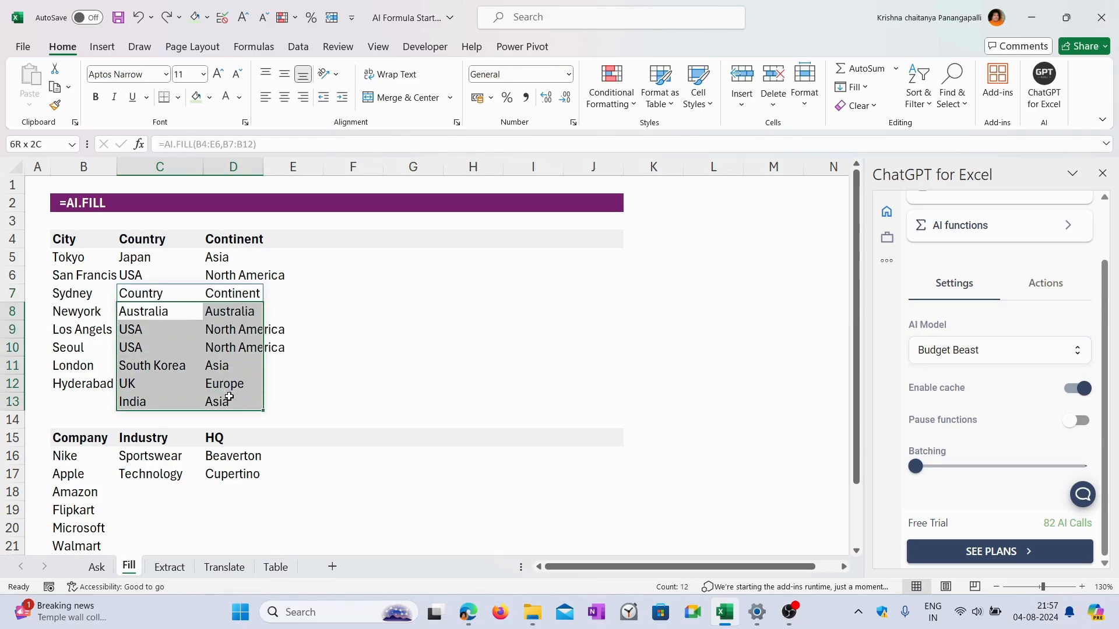
key(ctrl+c)
click(147, 294)
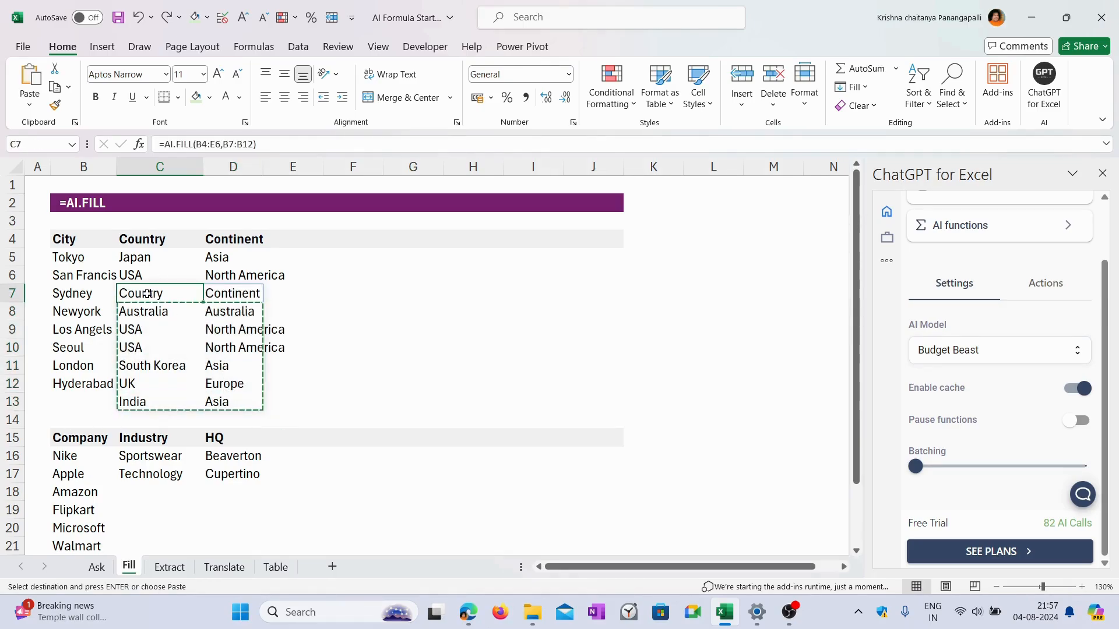
key(ctrl+v)
click(147, 294)
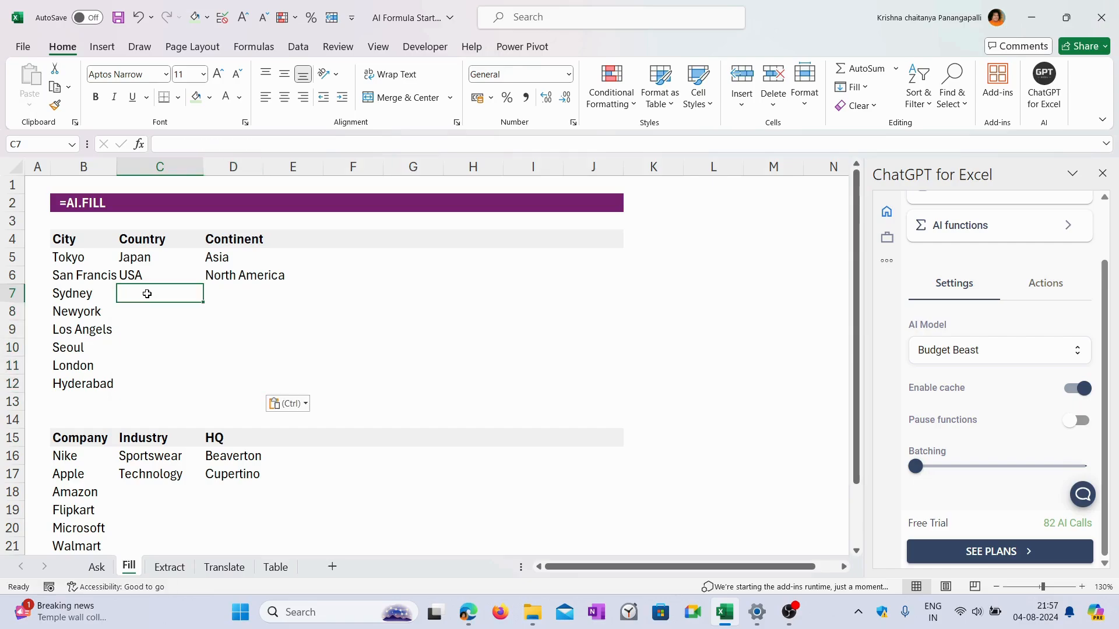
right_click(147, 294)
click(379, 279)
key(ctrl+z)
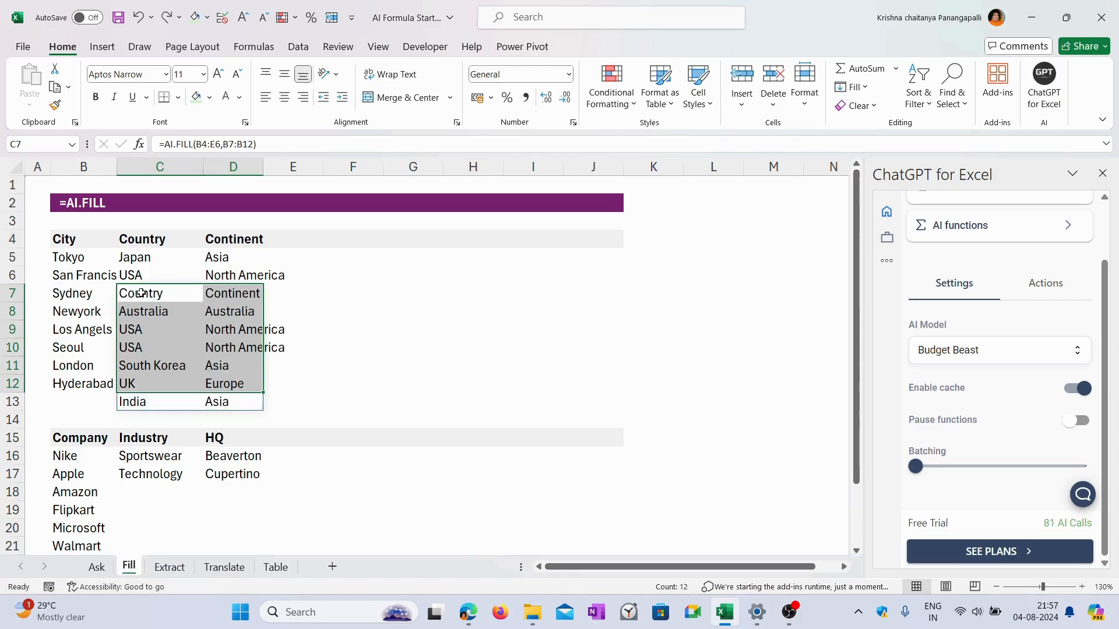
Rewrite the formula in cell C7 as =AI.FILL(B5:E6,B7:B12), leaving the header row out of the example range
click(186, 286)
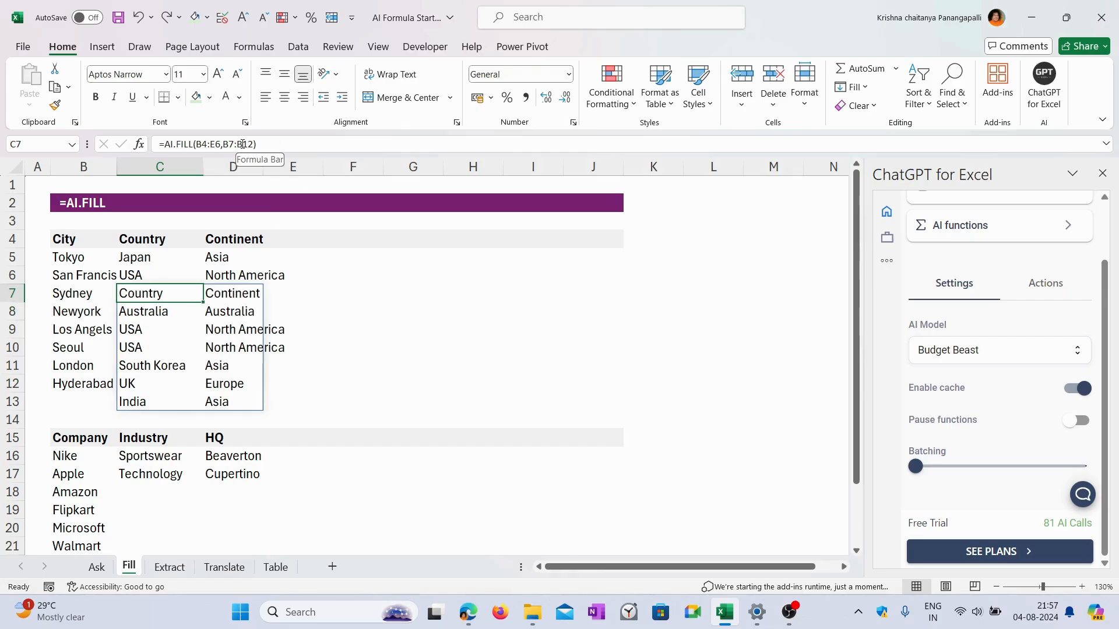
drag(255, 144, 198, 145)
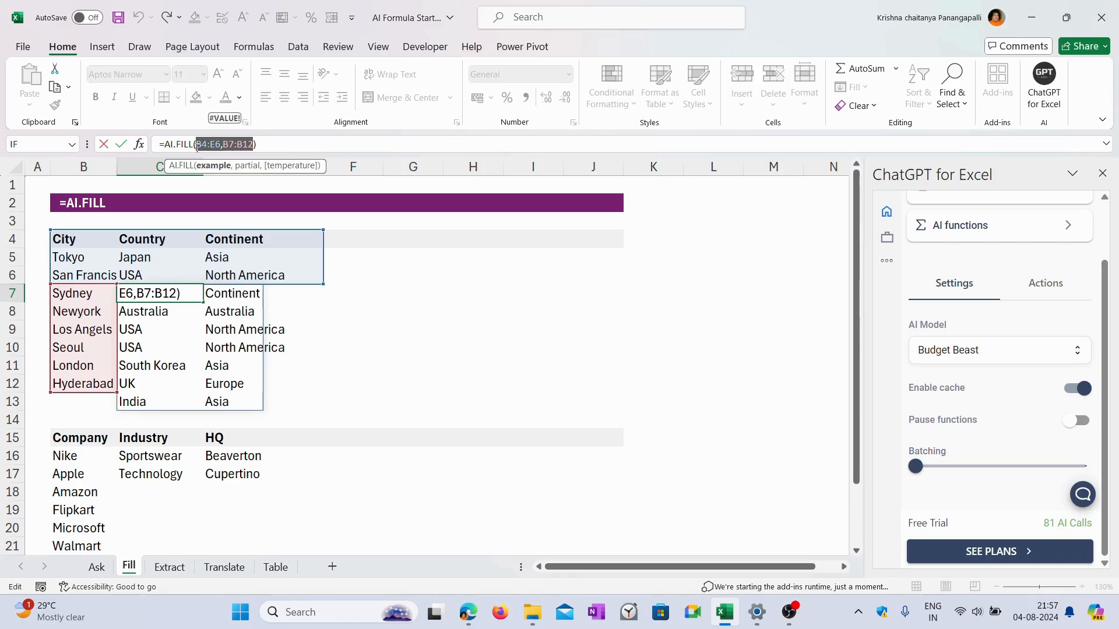
key(BackSpace)
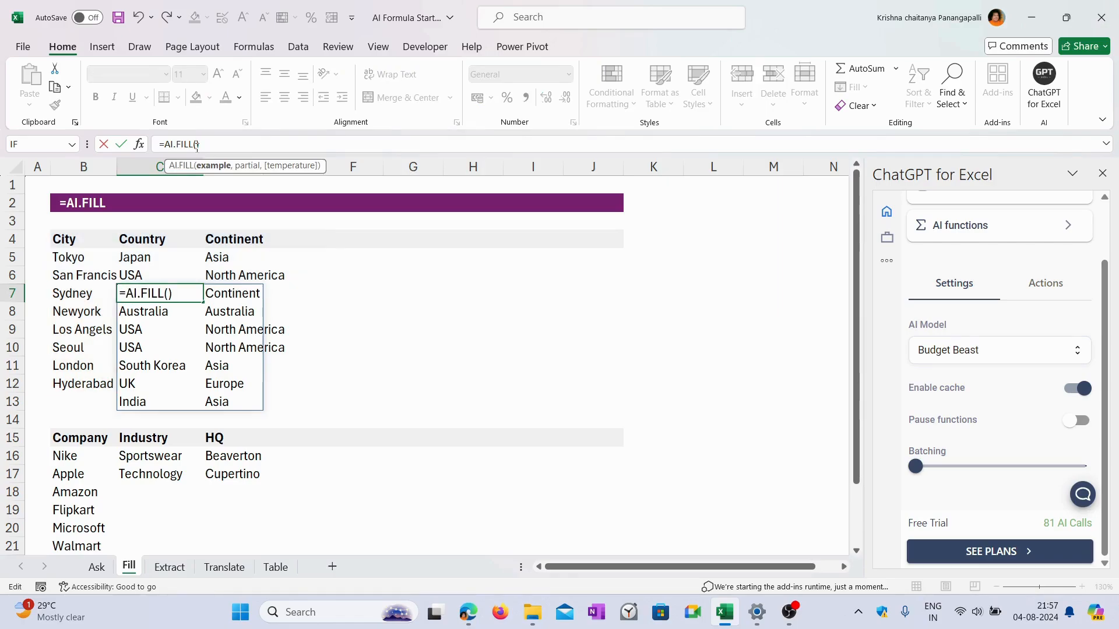
key(Delete)
drag(63, 262, 268, 273)
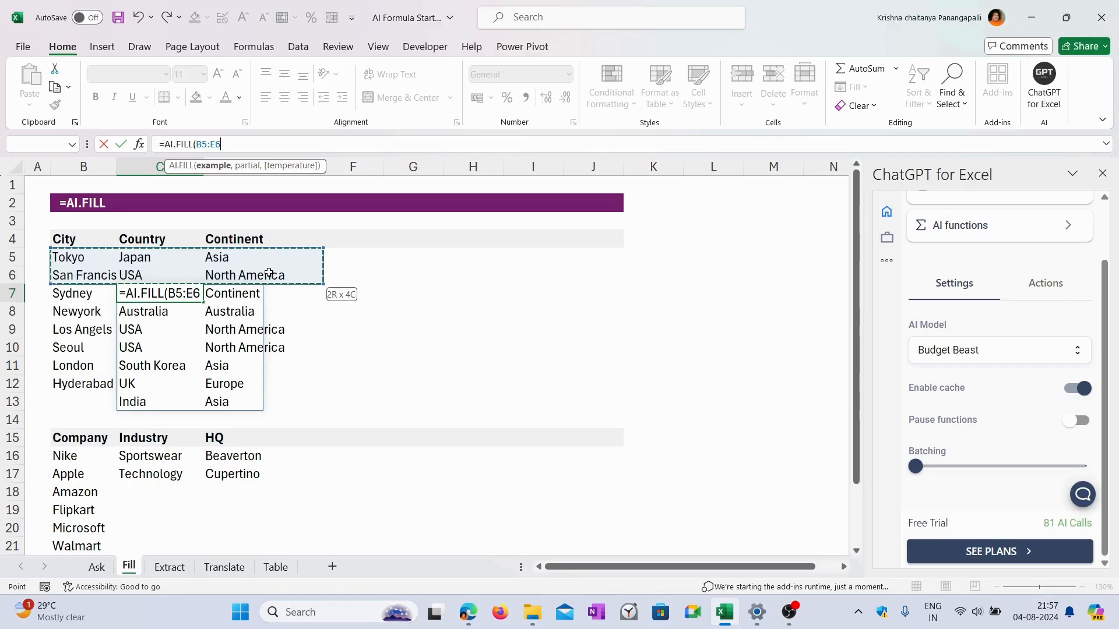
text(,)
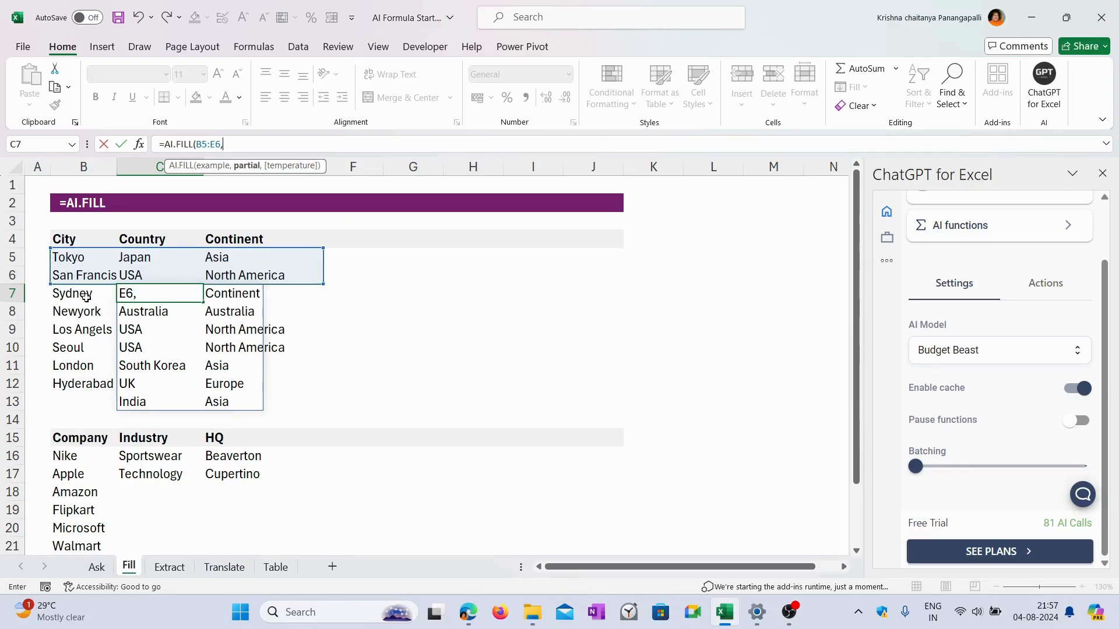
drag(88, 295, 87, 383)
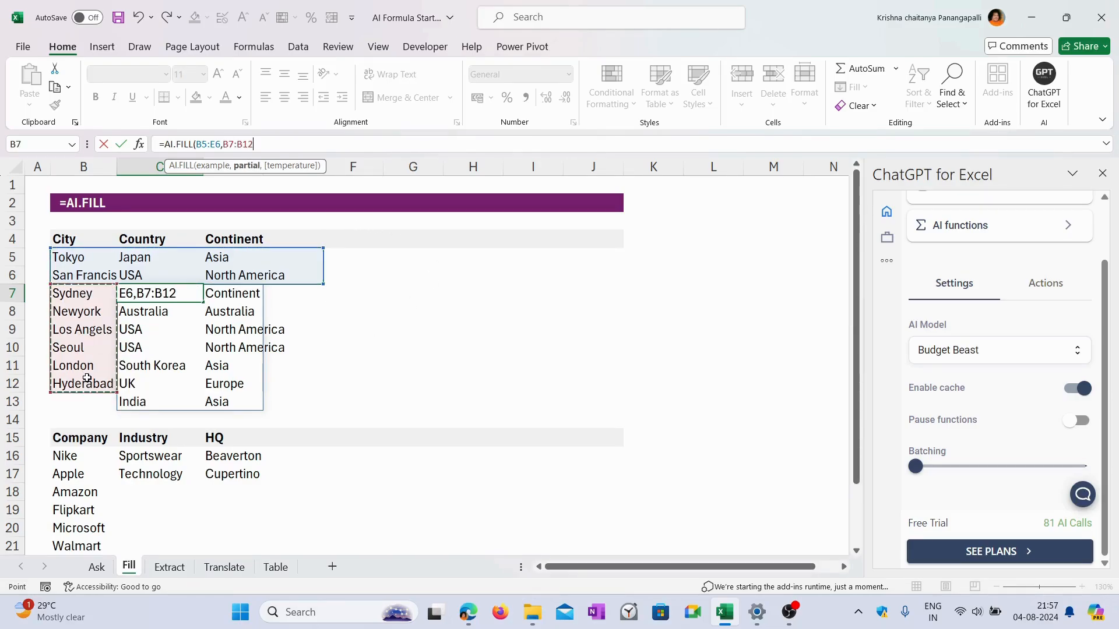
key(Return)
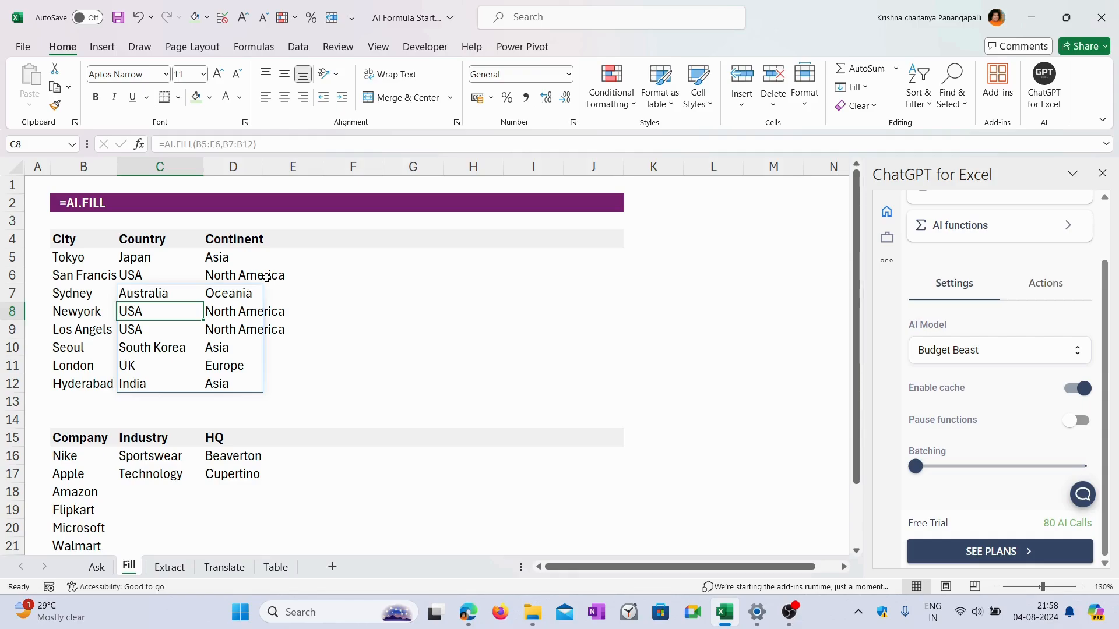
Check the filled country and continent values against the Hyderabad, London and Seoul rows
click(101, 383)
click(157, 385)
click(235, 385)
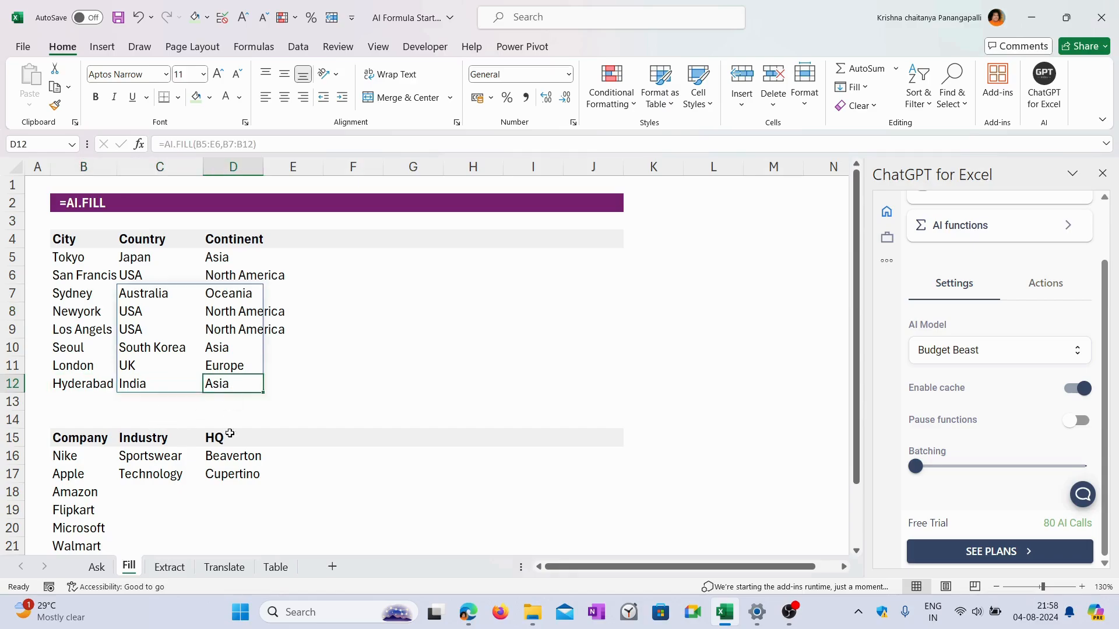
click(75, 362)
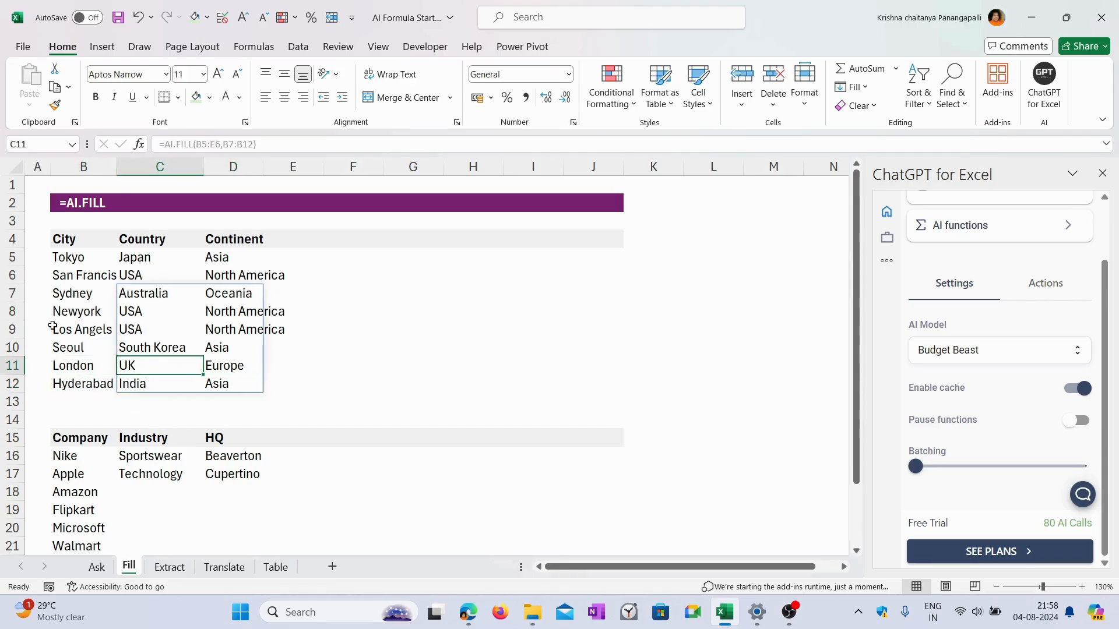
click(86, 345)
click(182, 353)
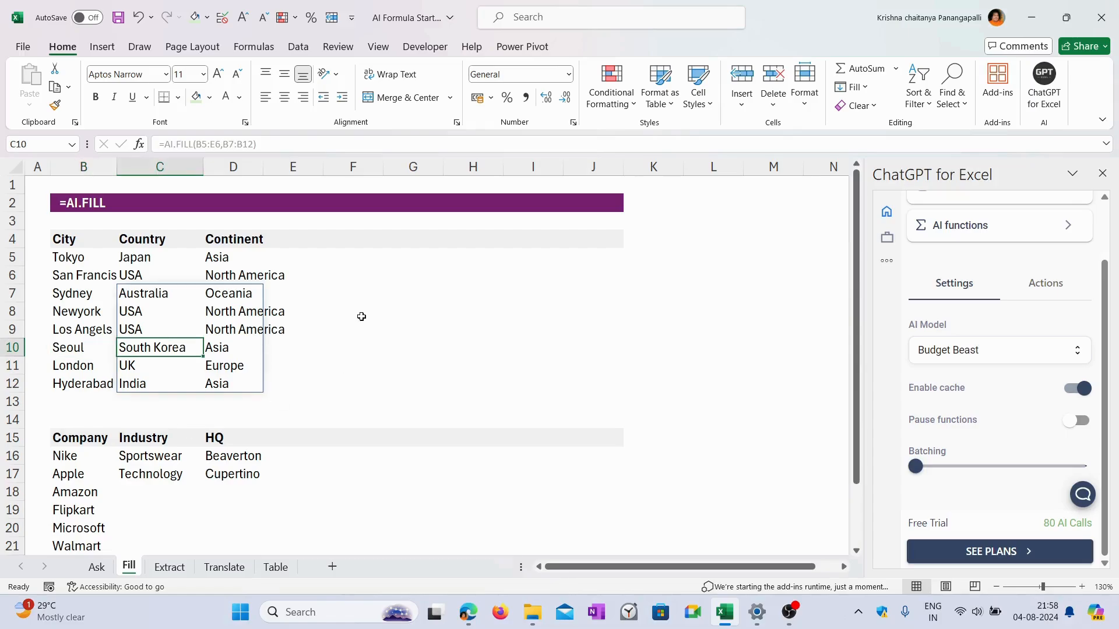
Enter =AI.FILL(B16:D17,B18:B25) in cell C18 to complete the Industry and HQ columns of the company table
scroll(390, 328, down, 2)
scroll(390, 328, down, 1)
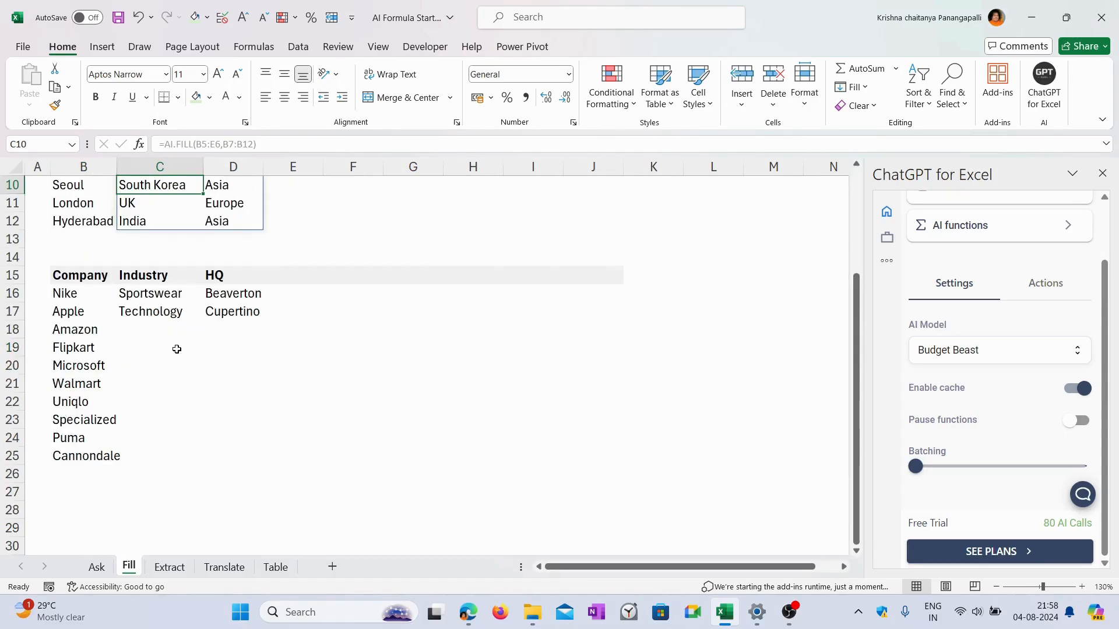
click(161, 325)
scroll(282, 337, up, 2)
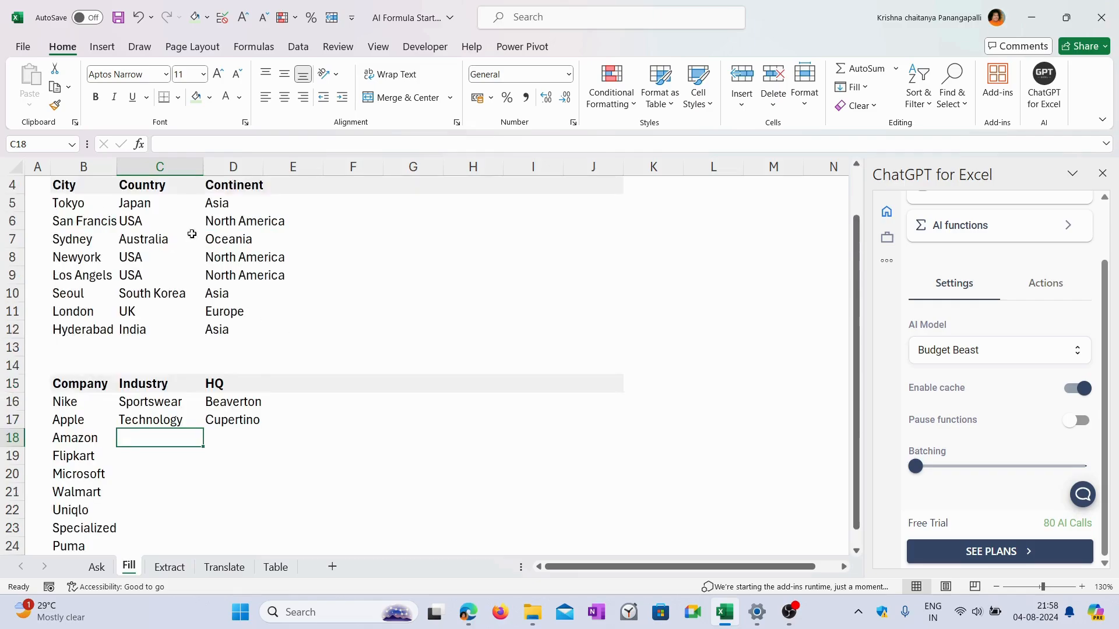
scroll(243, 335, down, 1)
scroll(240, 343, down, 3)
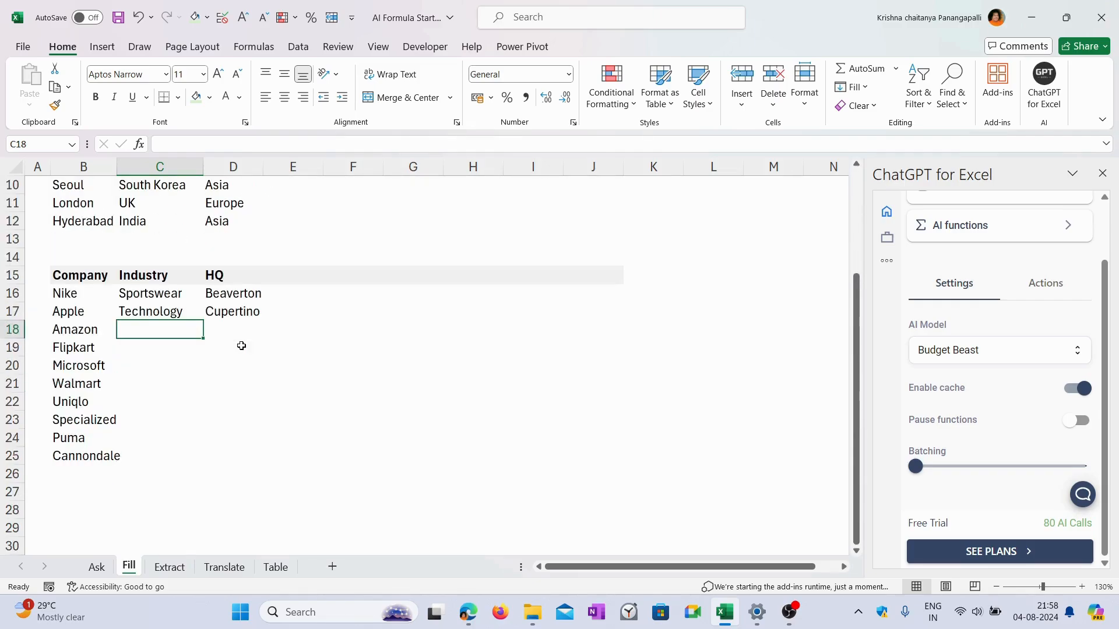
scroll(198, 350, up, 1)
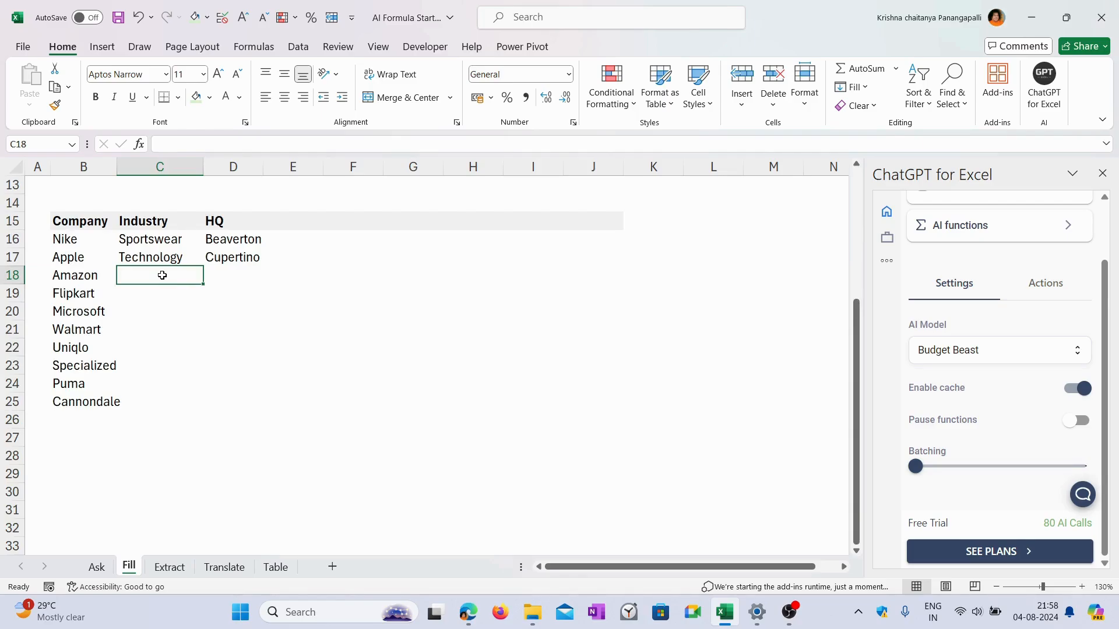
text(=ai.fill)
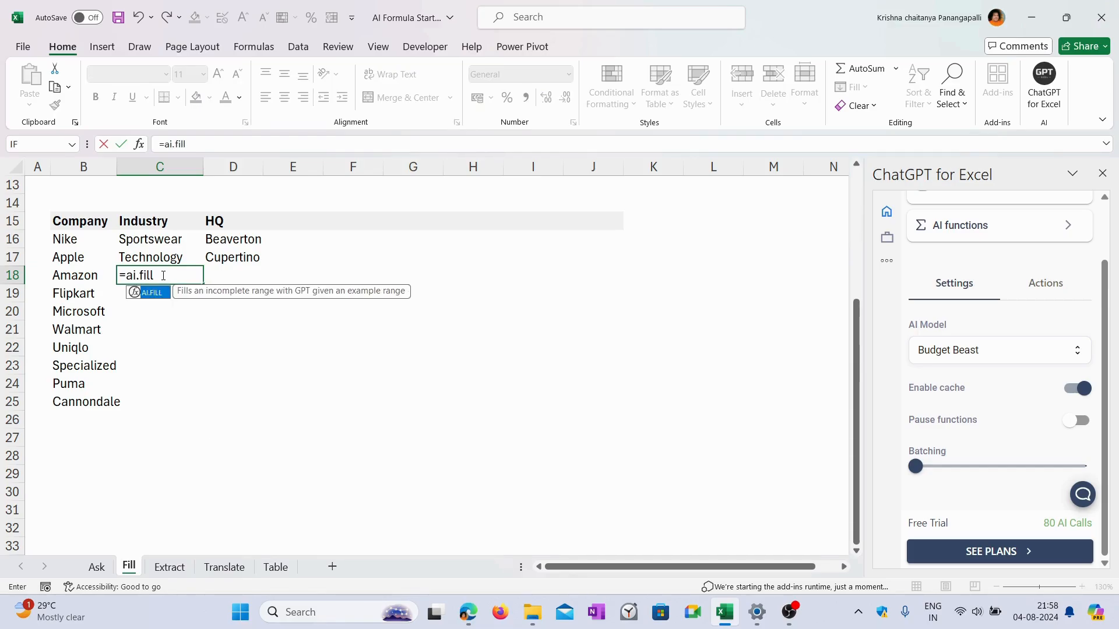
key(Tab)
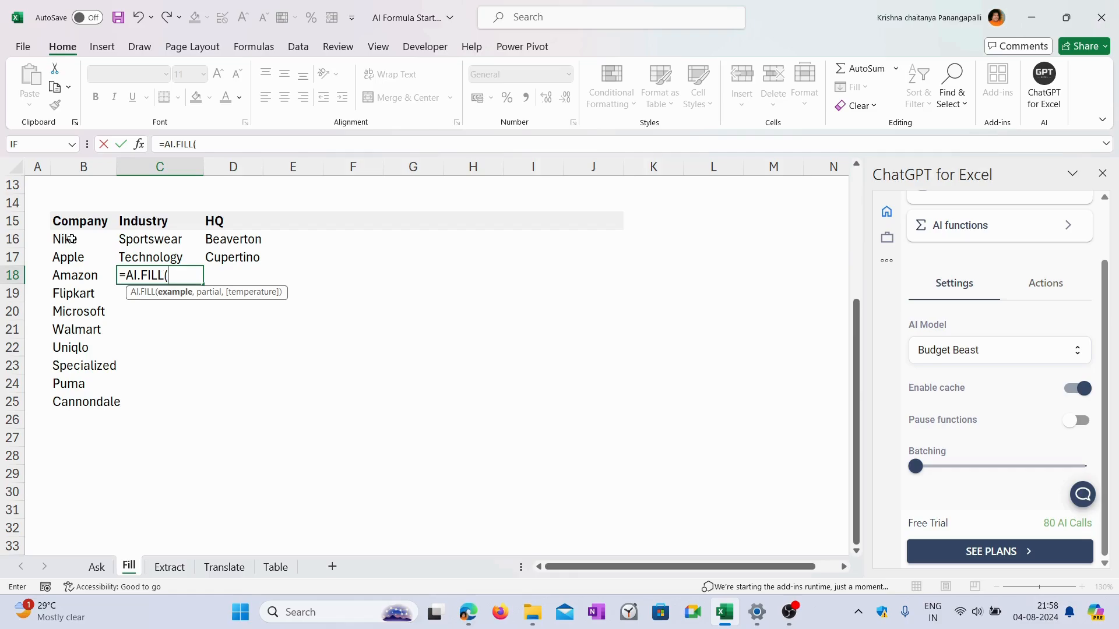
drag(71, 239, 245, 259)
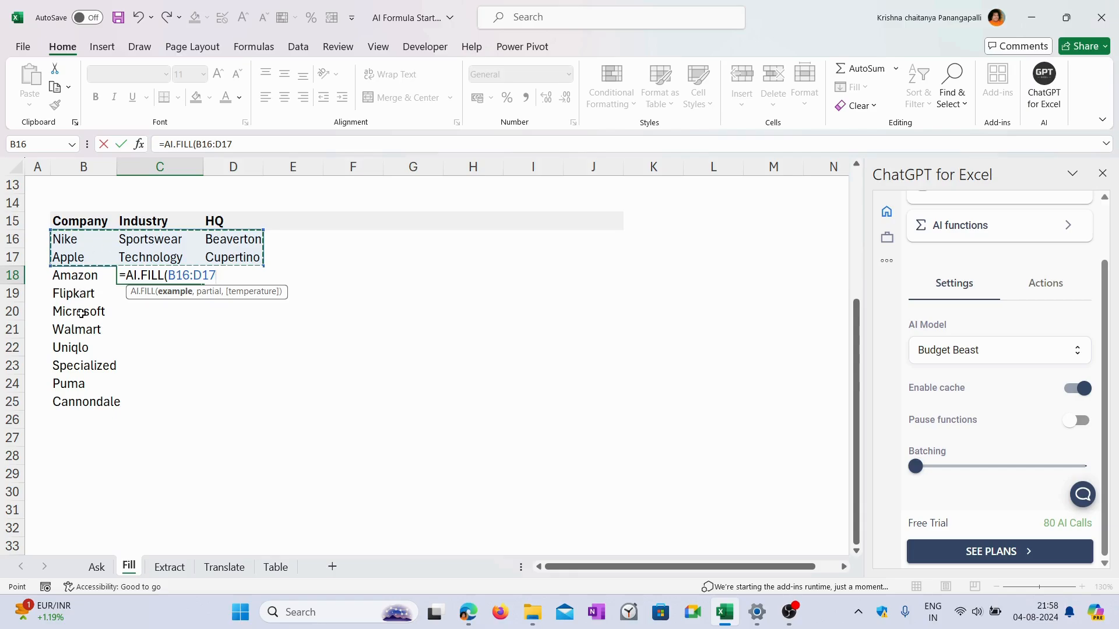
text(,)
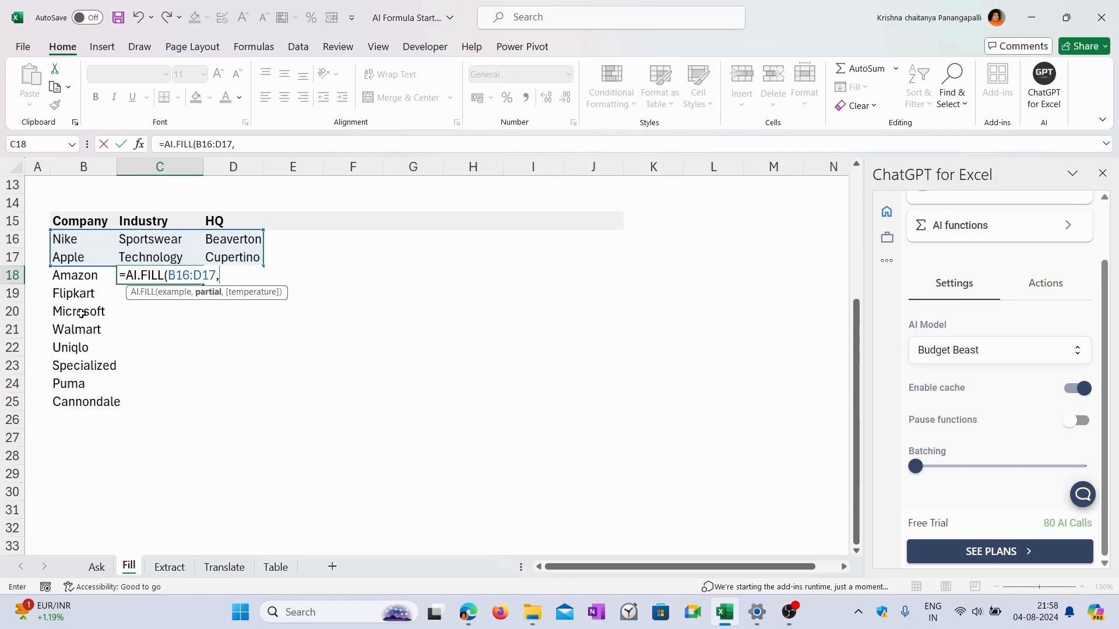
click(72, 283)
drag(72, 286, 85, 403)
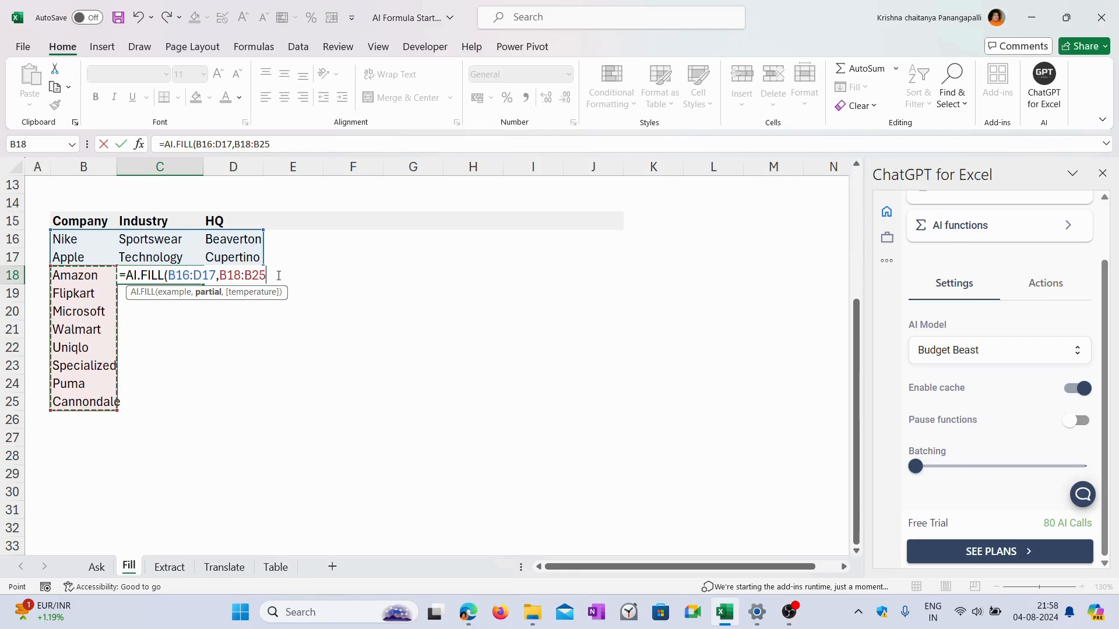
key(Return)
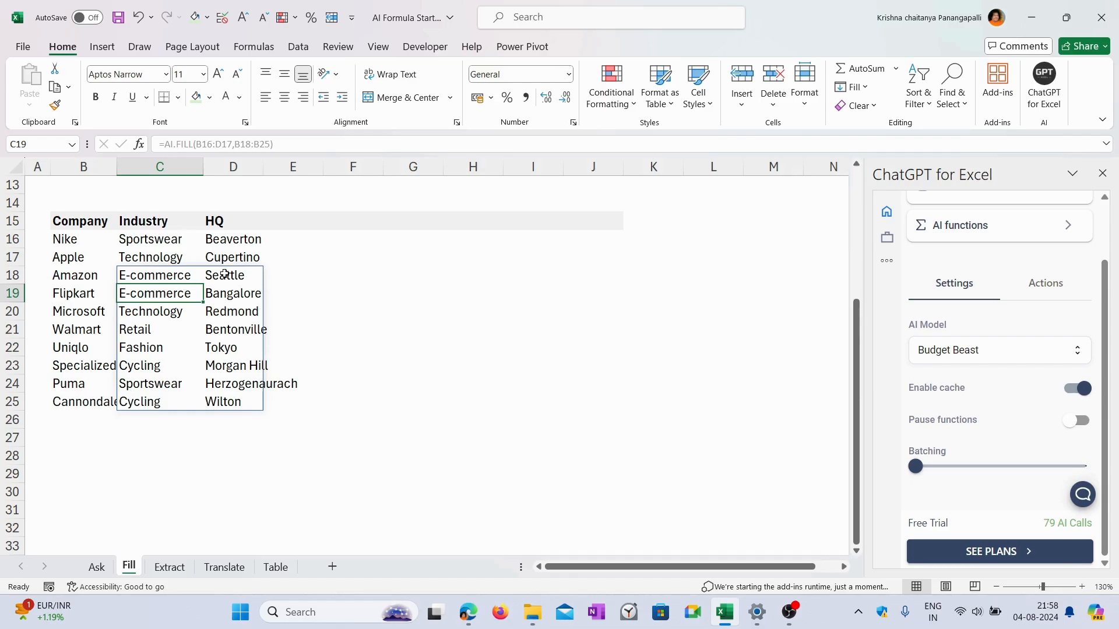
Check the filled industry and HQ values against the Amazon, Flipkart, Specialized, Walmart and Uniqlo rows
click(247, 279)
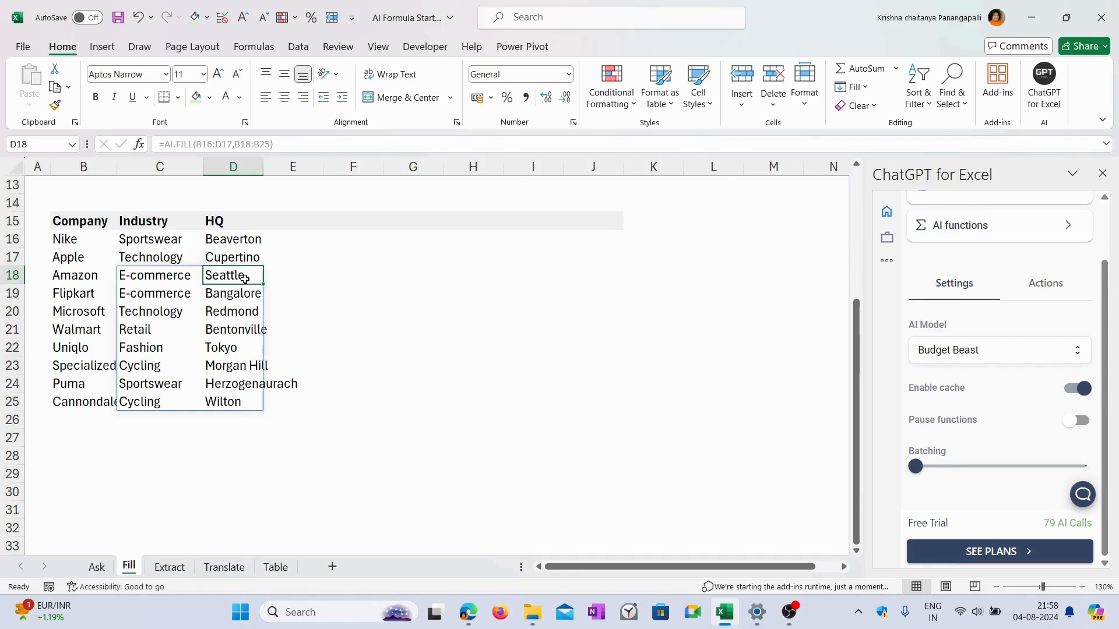
click(93, 299)
click(162, 298)
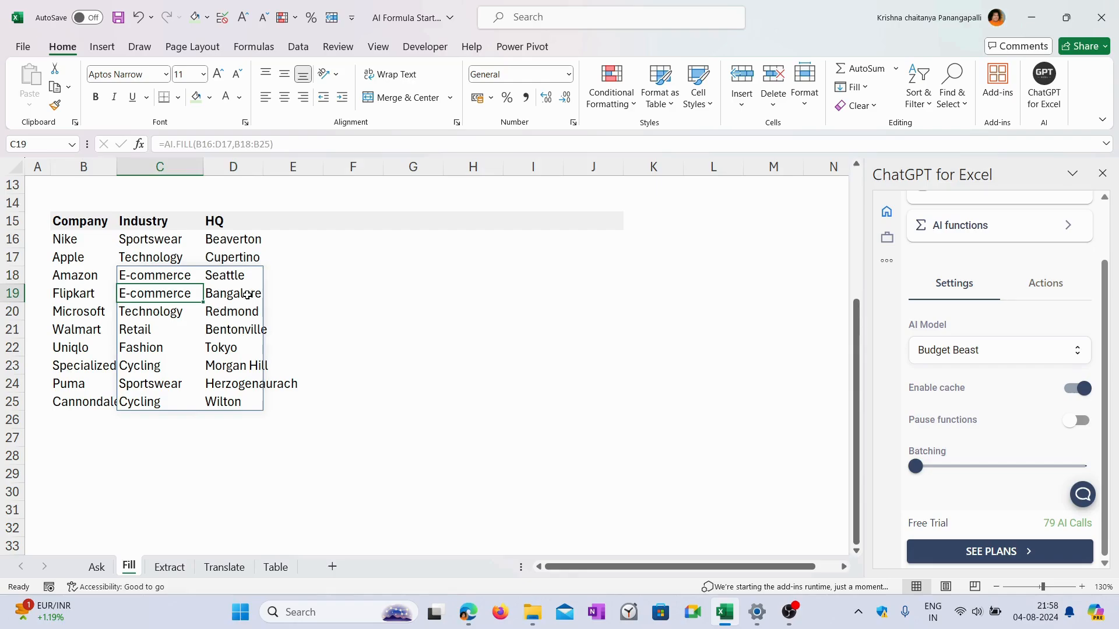
click(247, 295)
click(77, 384)
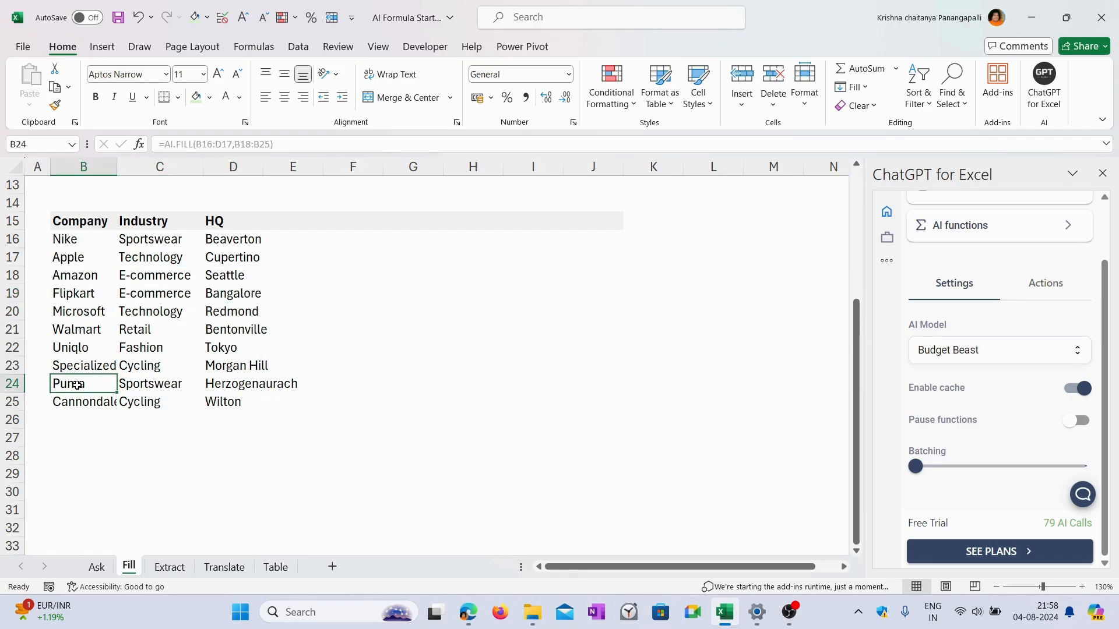
click(155, 368)
click(239, 366)
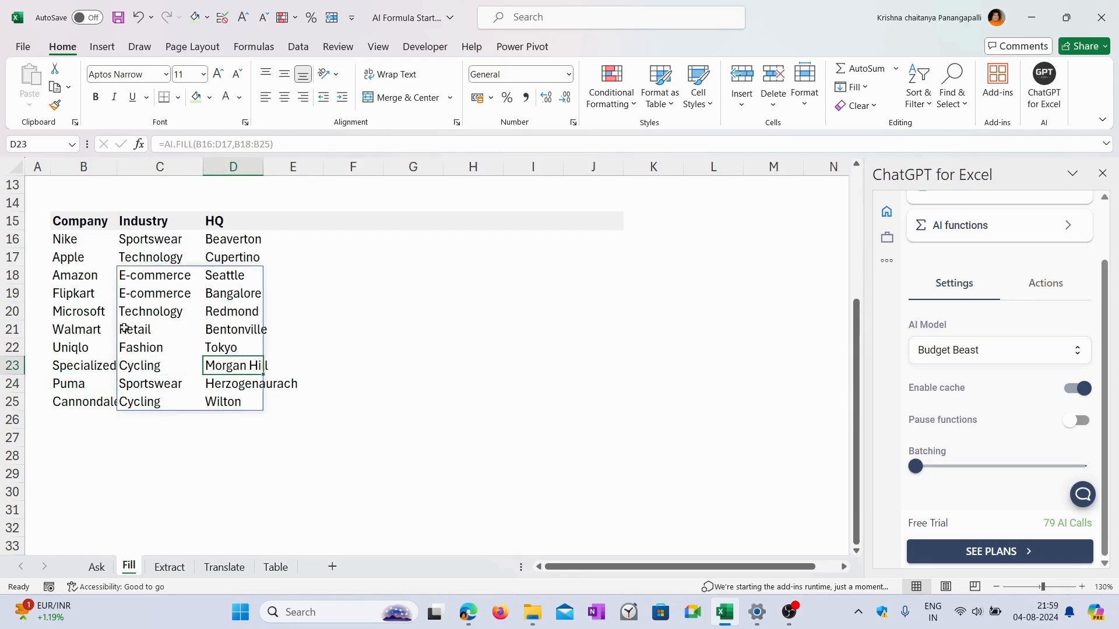
click(81, 327)
click(144, 328)
click(220, 328)
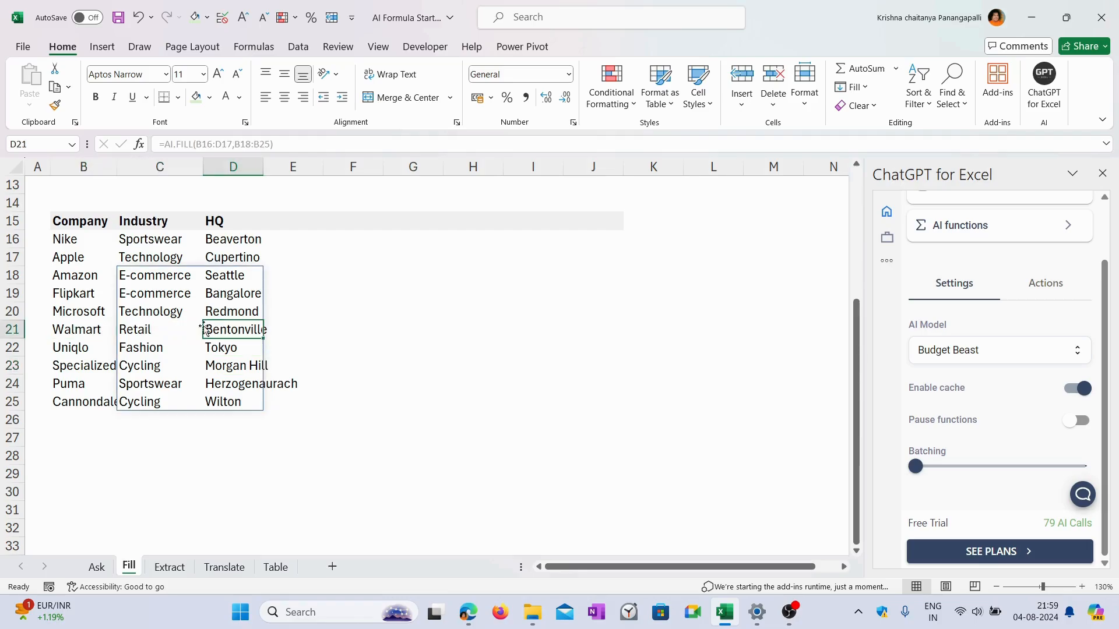
click(73, 345)
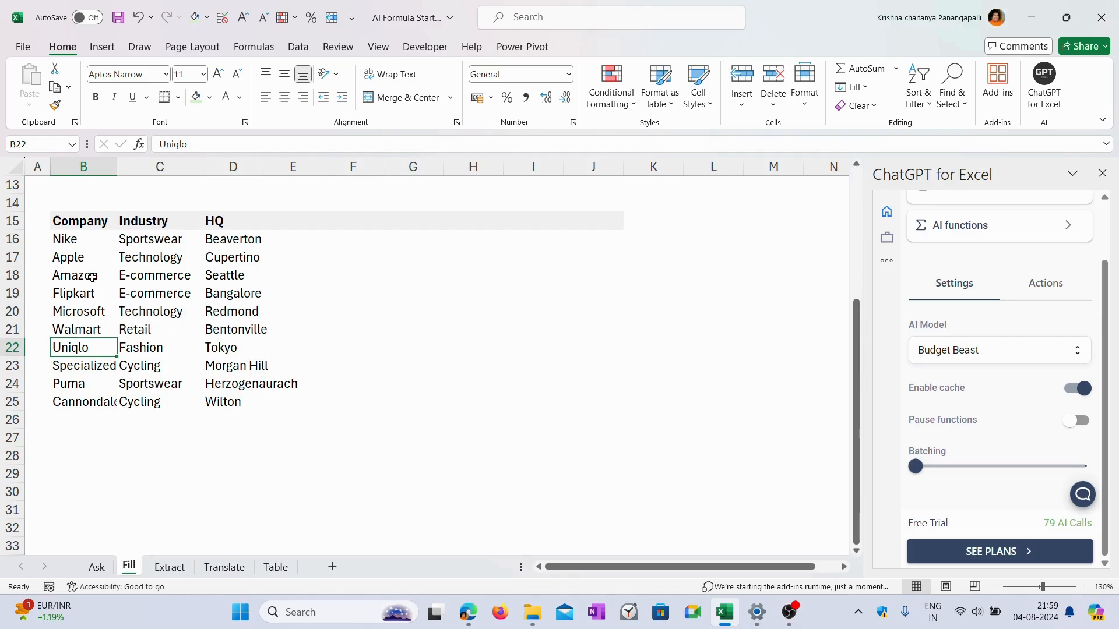
Replace the company Microsoft in cell B20 with Myntra
click(76, 292)
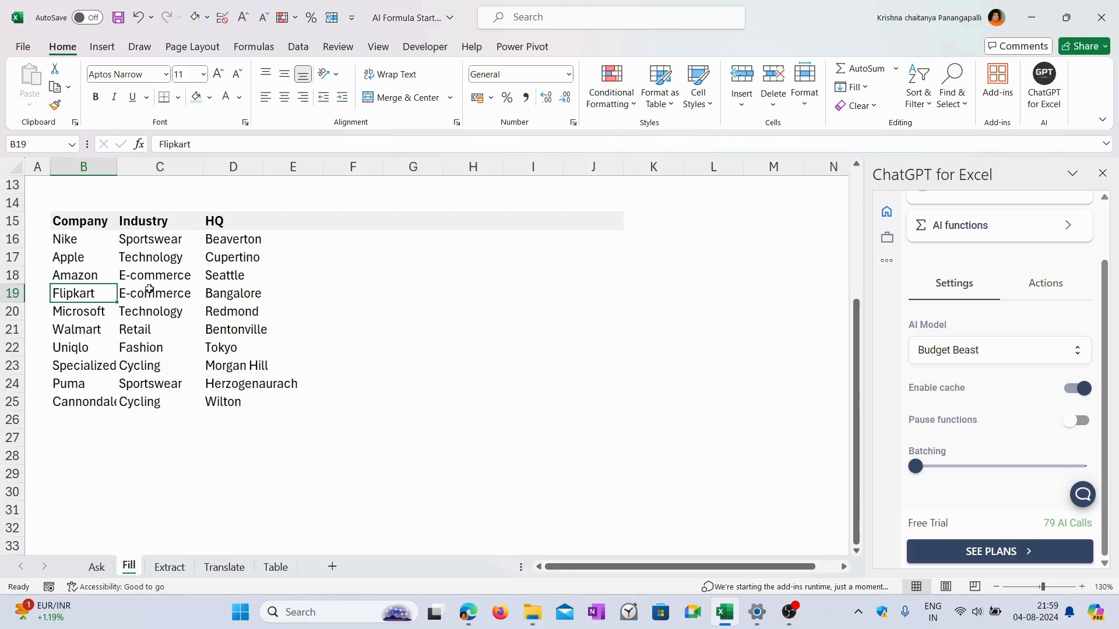
click(81, 317)
text(Myntra)
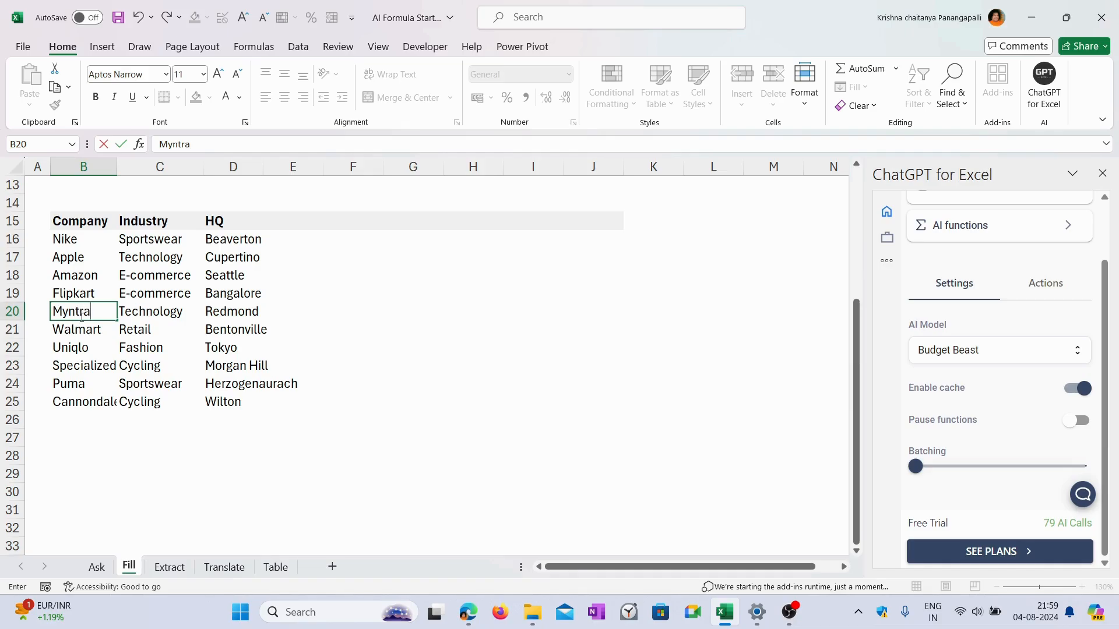
key(Return)
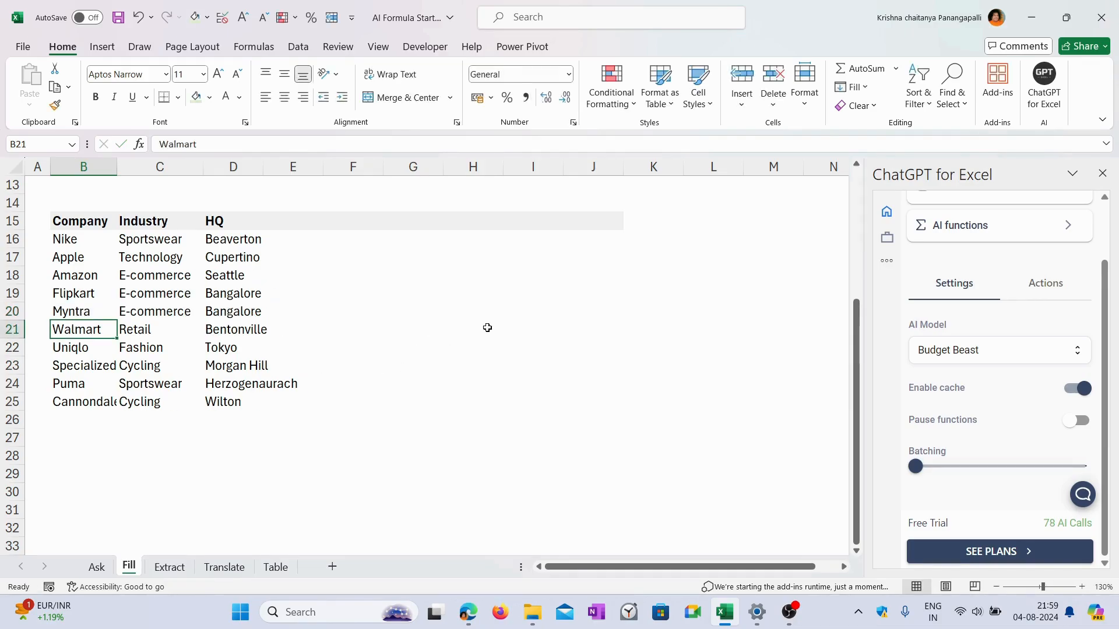
Check the refreshed industry and HQ for the Myntra row and the remaining AI call allowance
click(89, 312)
click(173, 311)
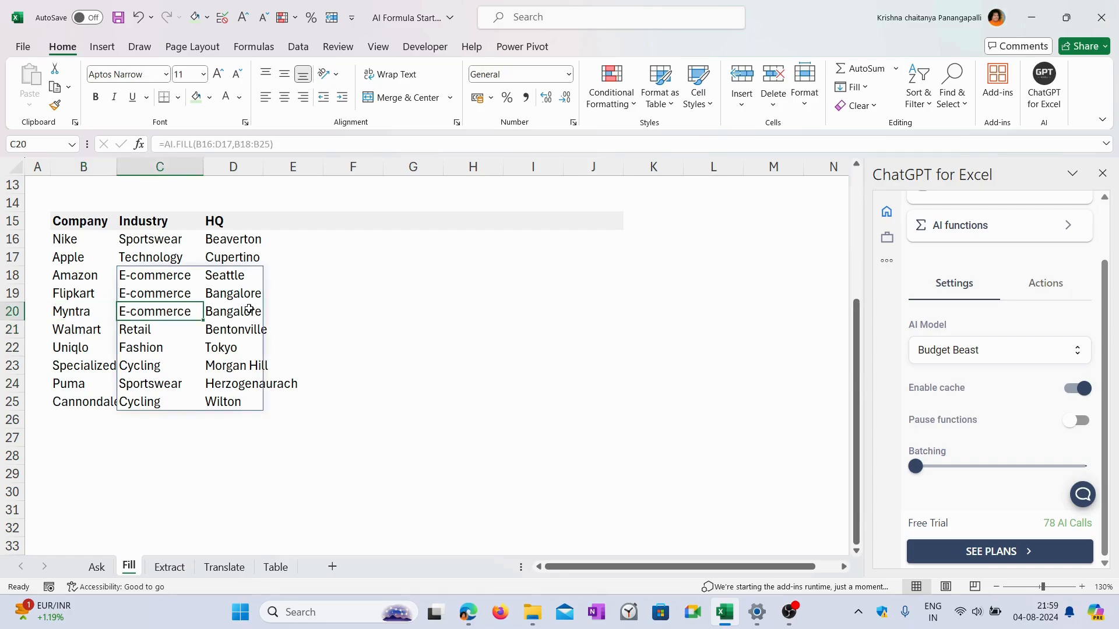
click(249, 309)
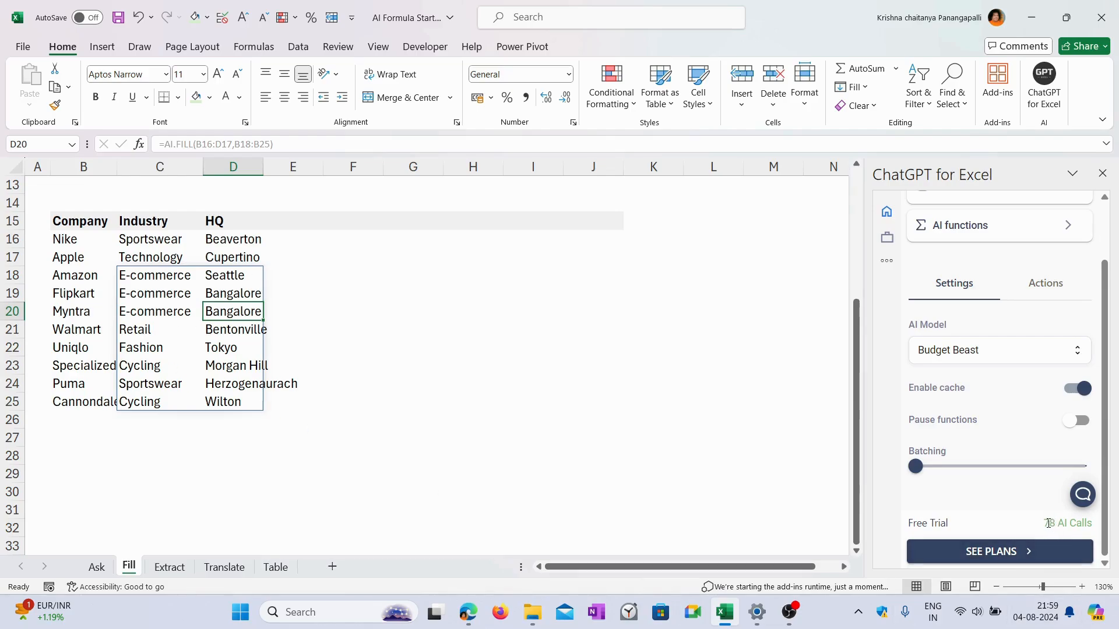
drag(1044, 523, 1094, 521)
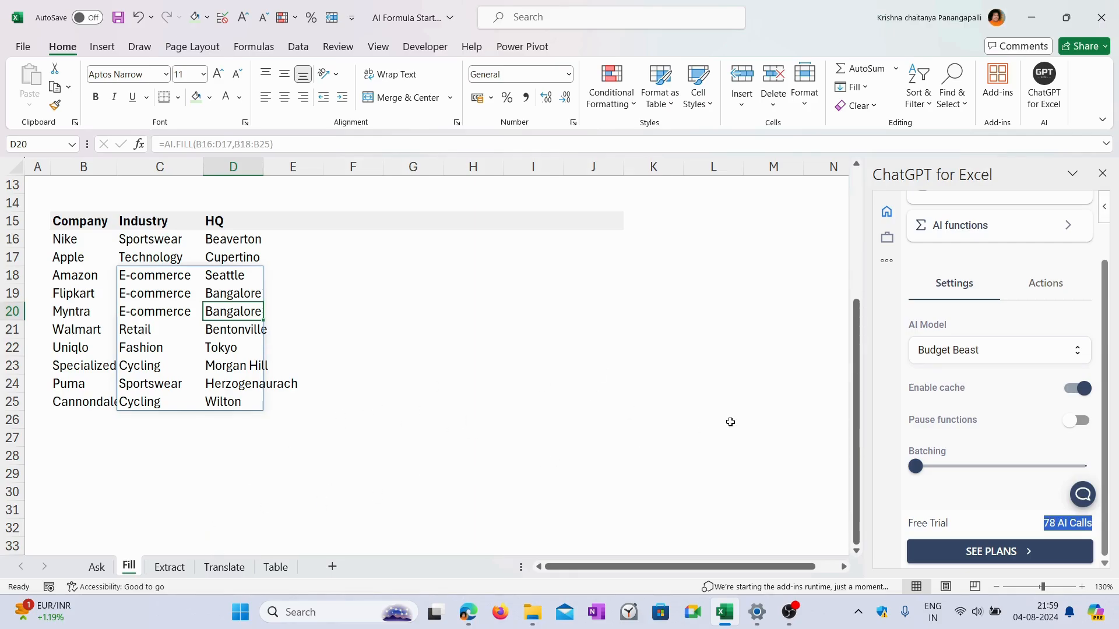
On the Extract sheet, enter the first full name in M6, start the second in M7, and accept Flash Fill for the Merged column
click(169, 567)
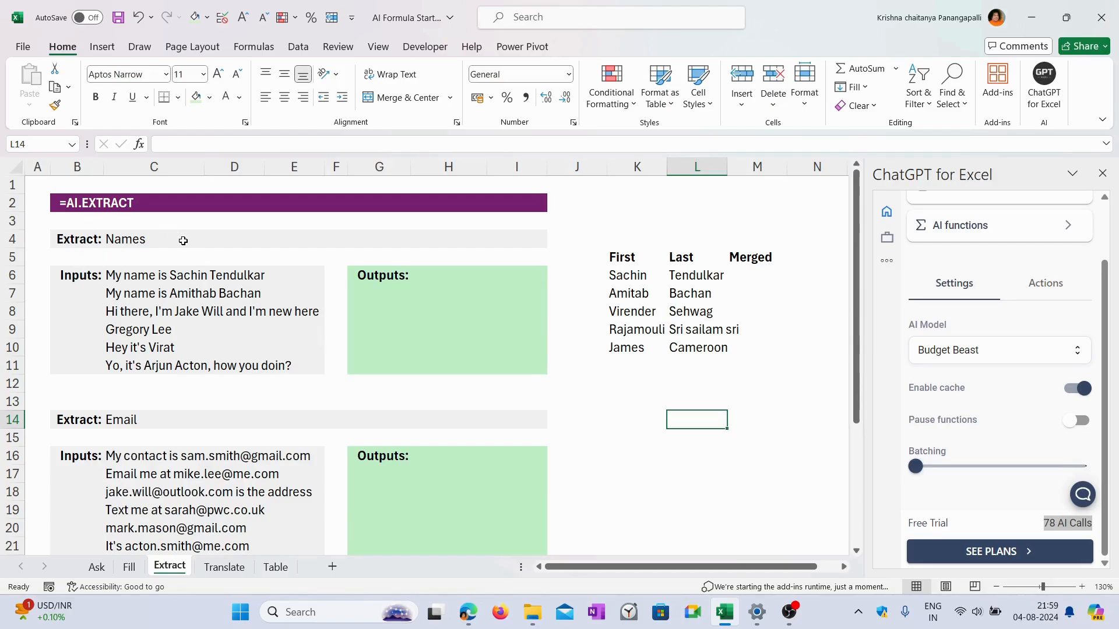
click(759, 274)
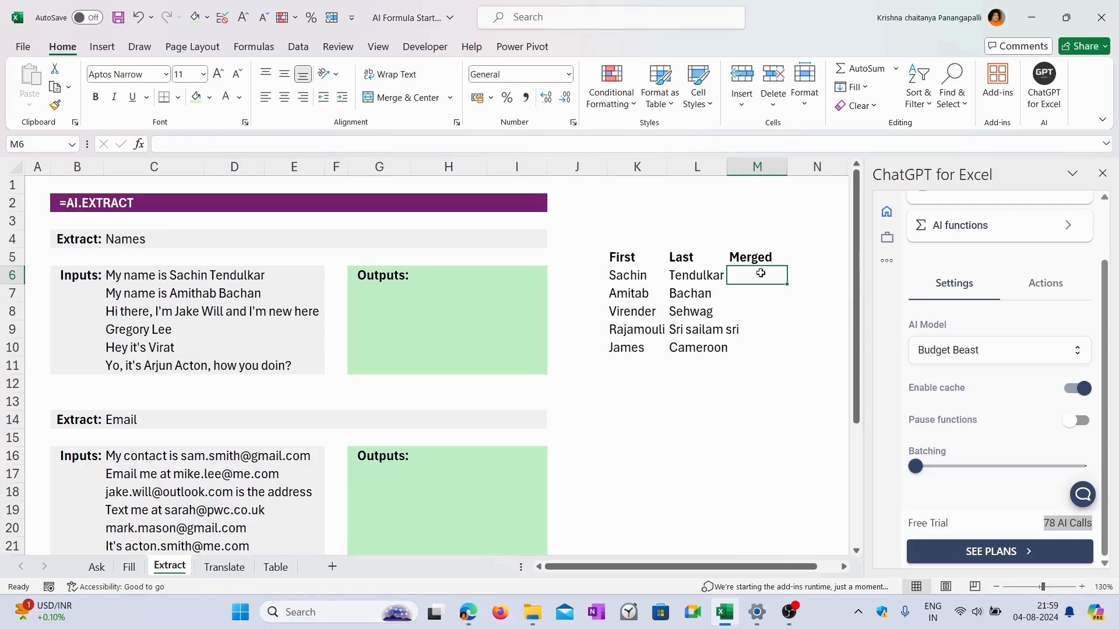
click(632, 274)
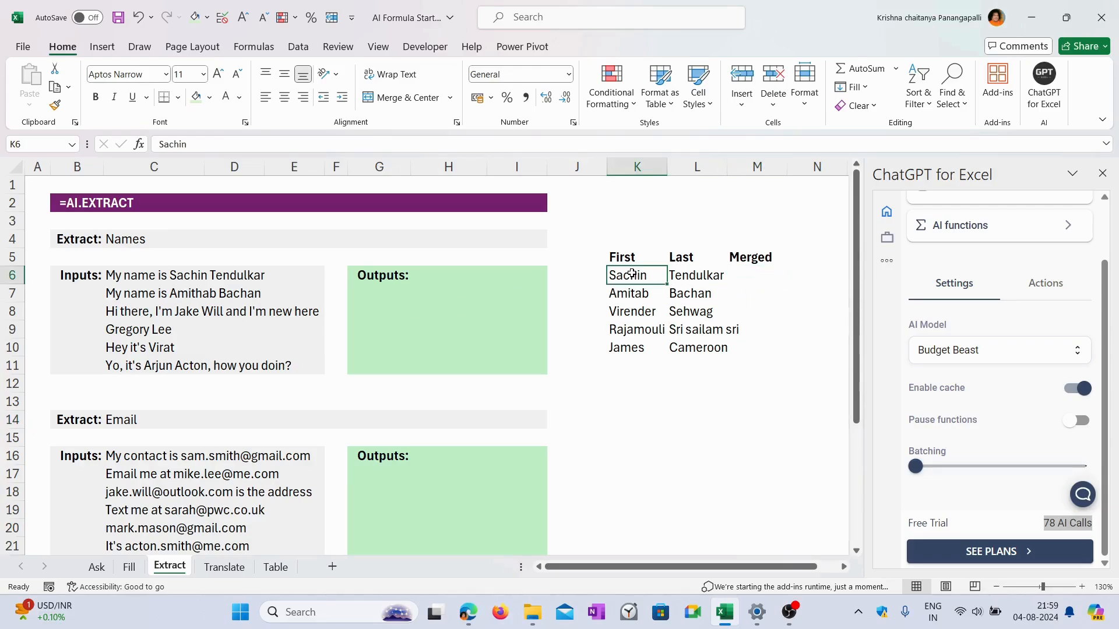
click(689, 275)
click(762, 277)
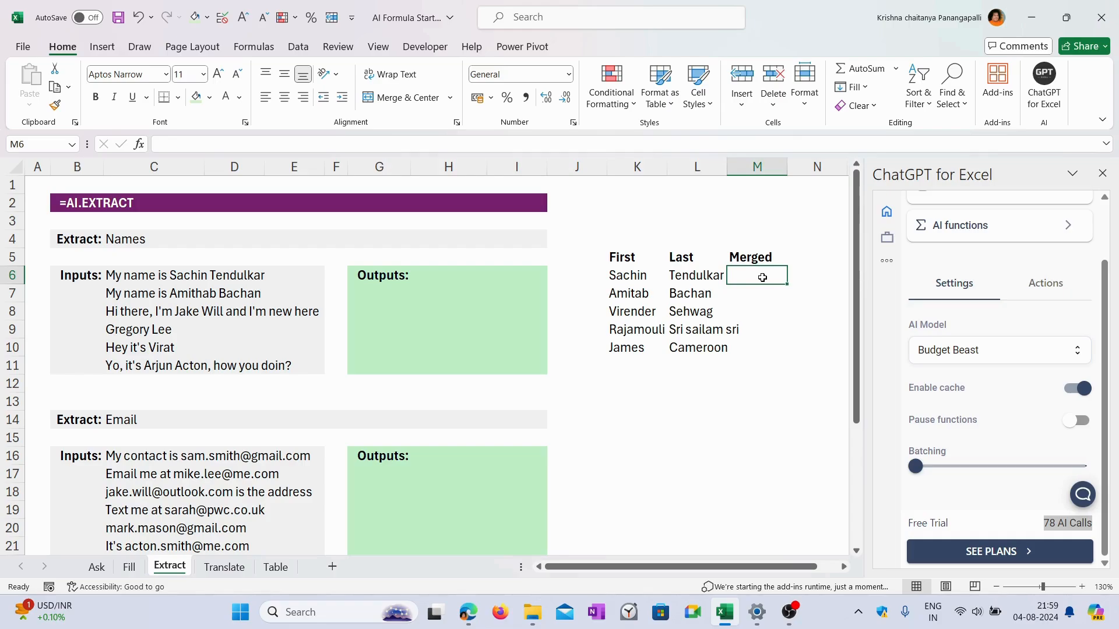
text(Sach)
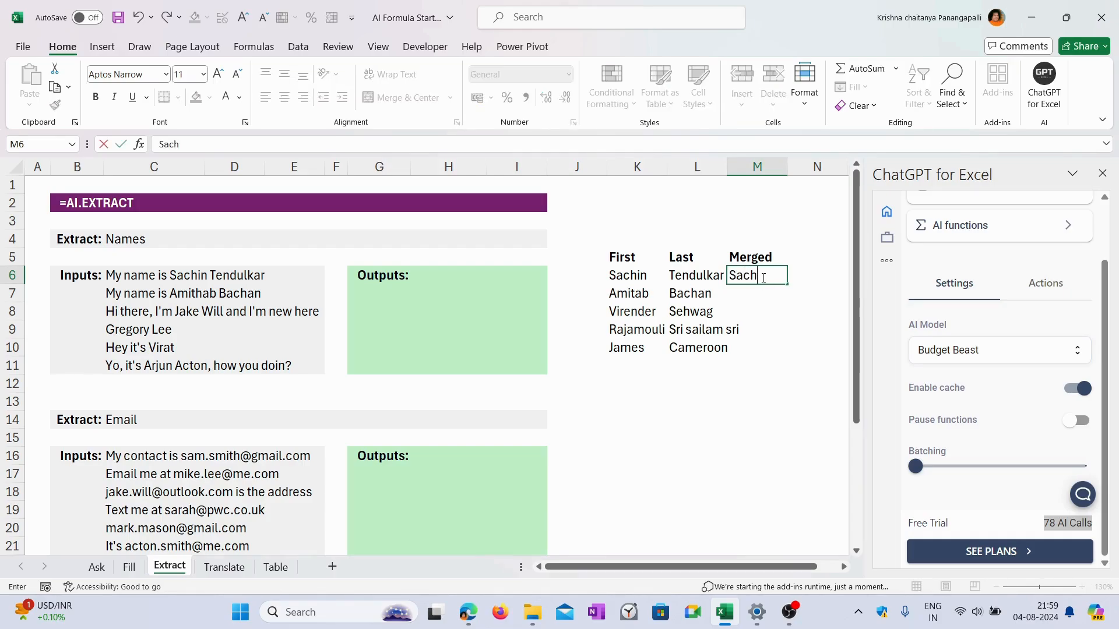
text(in Tendulkar)
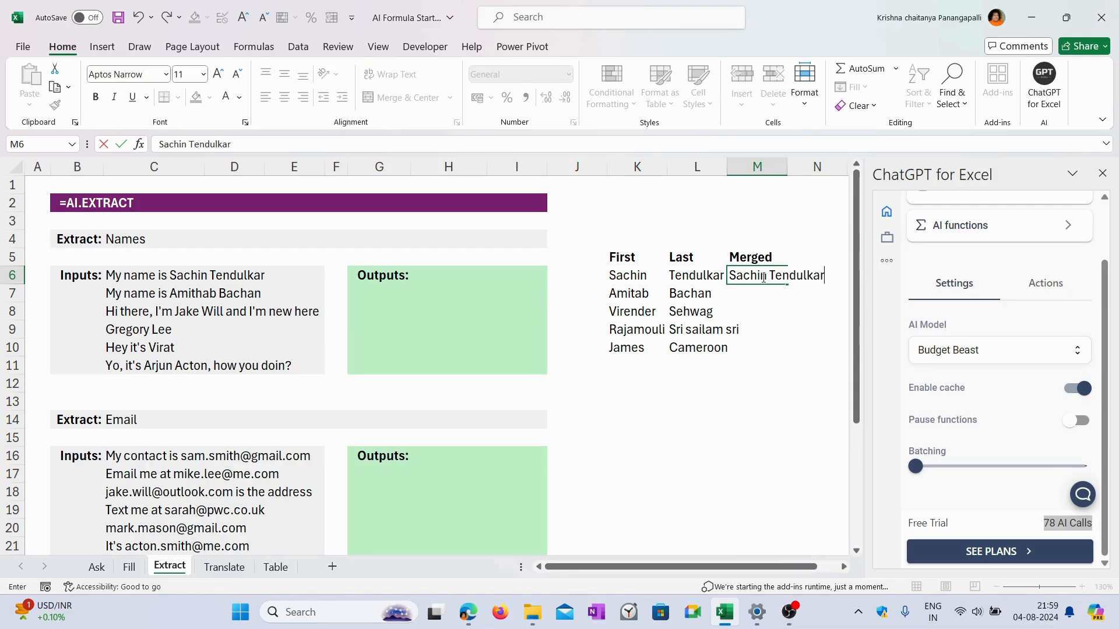
key(Return)
text(Amitab Bachan)
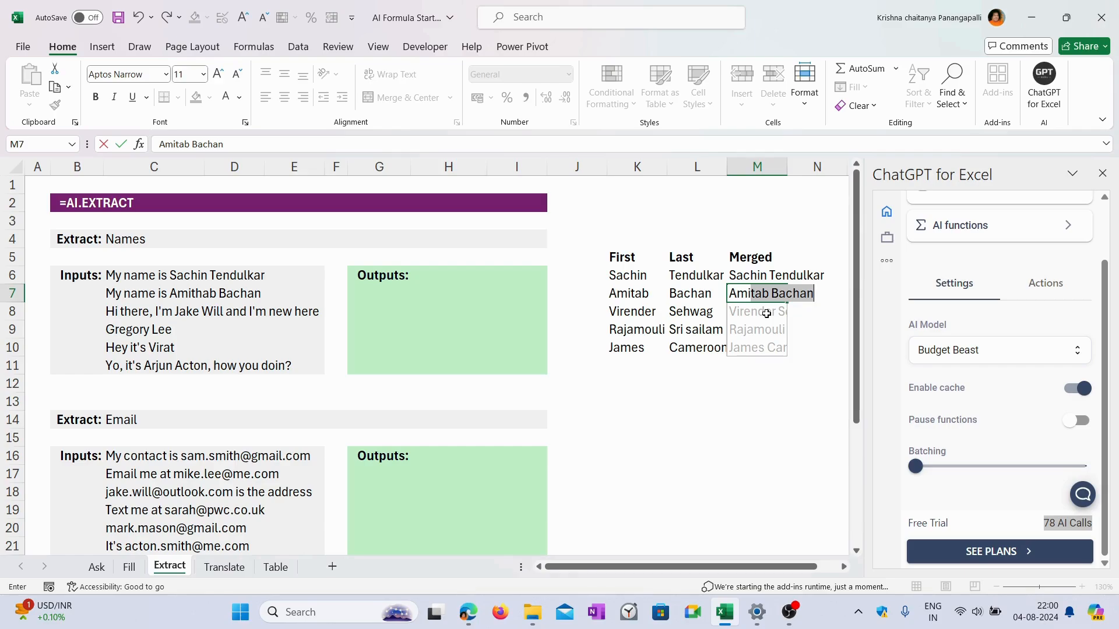
key(Return)
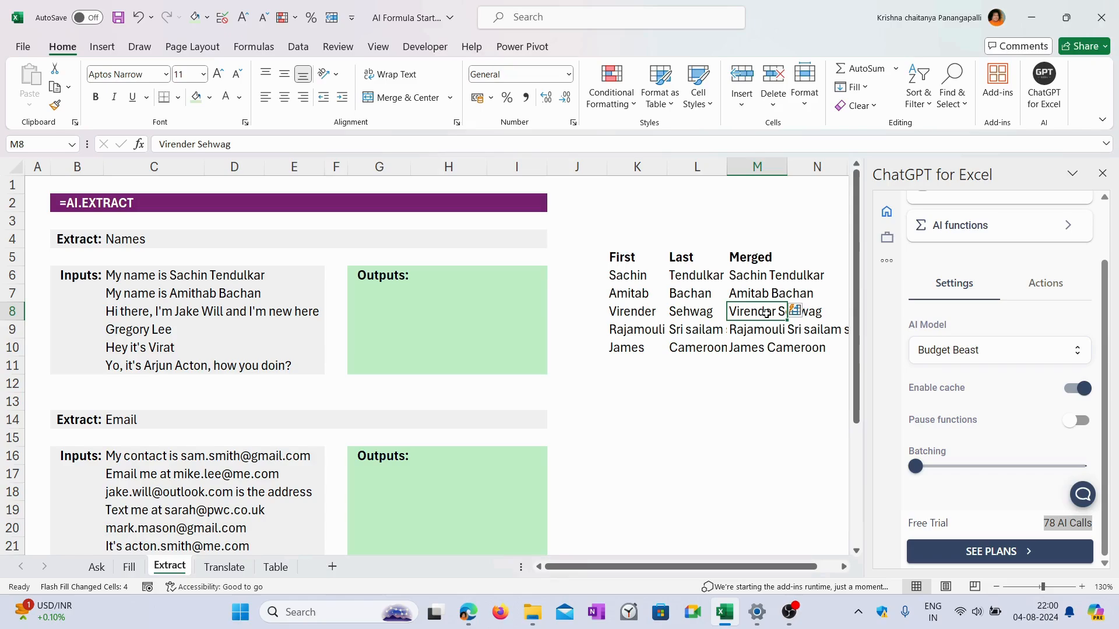
Compare the first and last names in row 6 with the merged full name, and look at the empty names output area
click(402, 289)
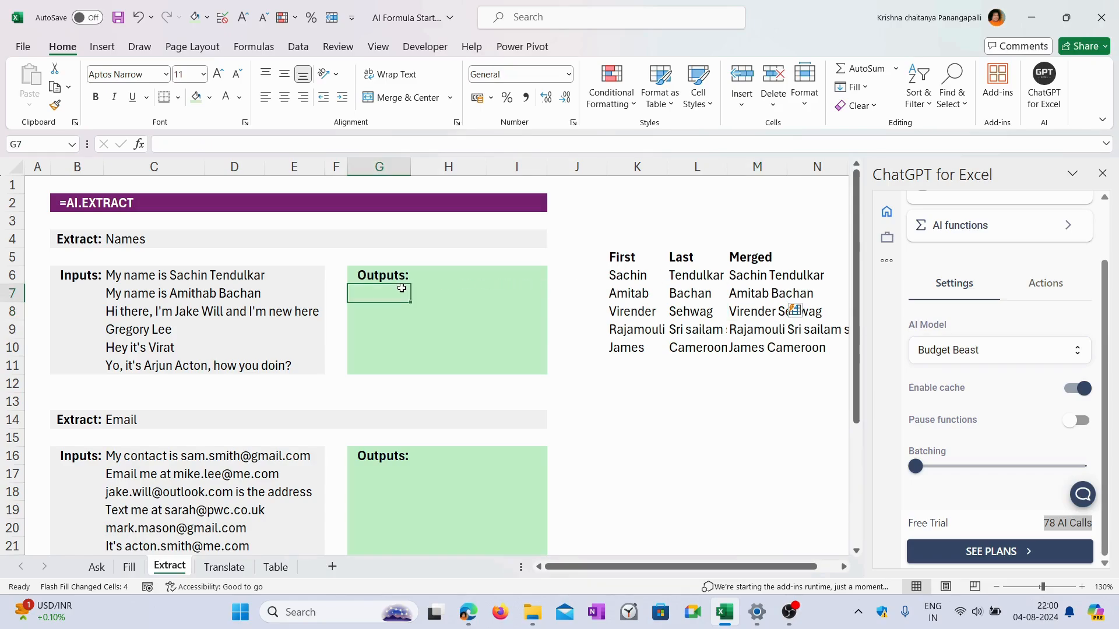
click(459, 274)
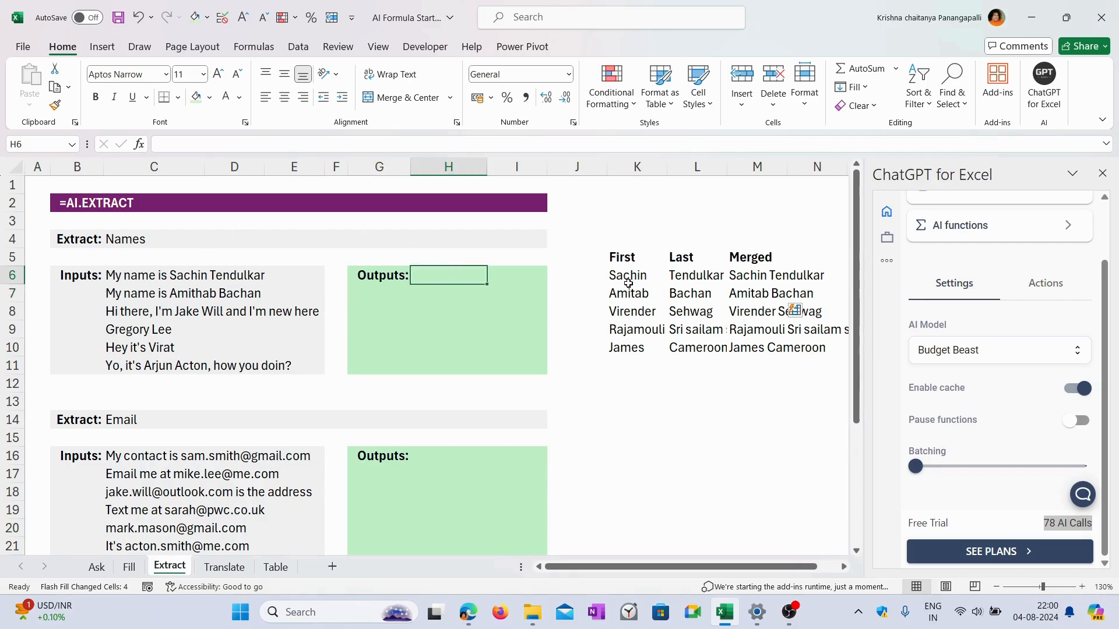
drag(624, 280, 693, 280)
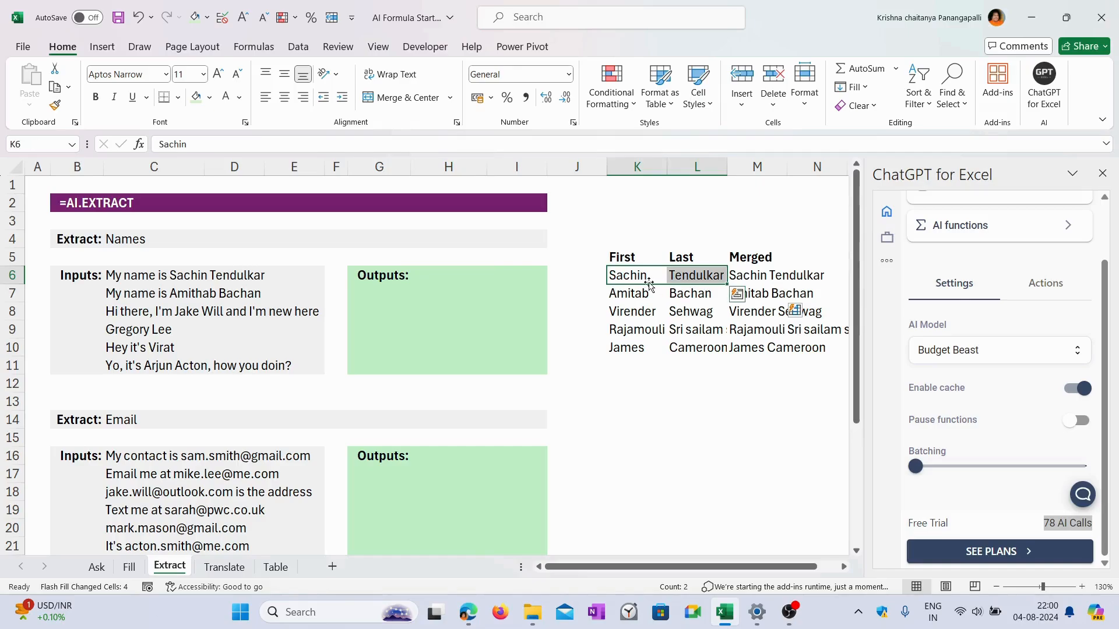
click(712, 275)
click(623, 278)
click(687, 279)
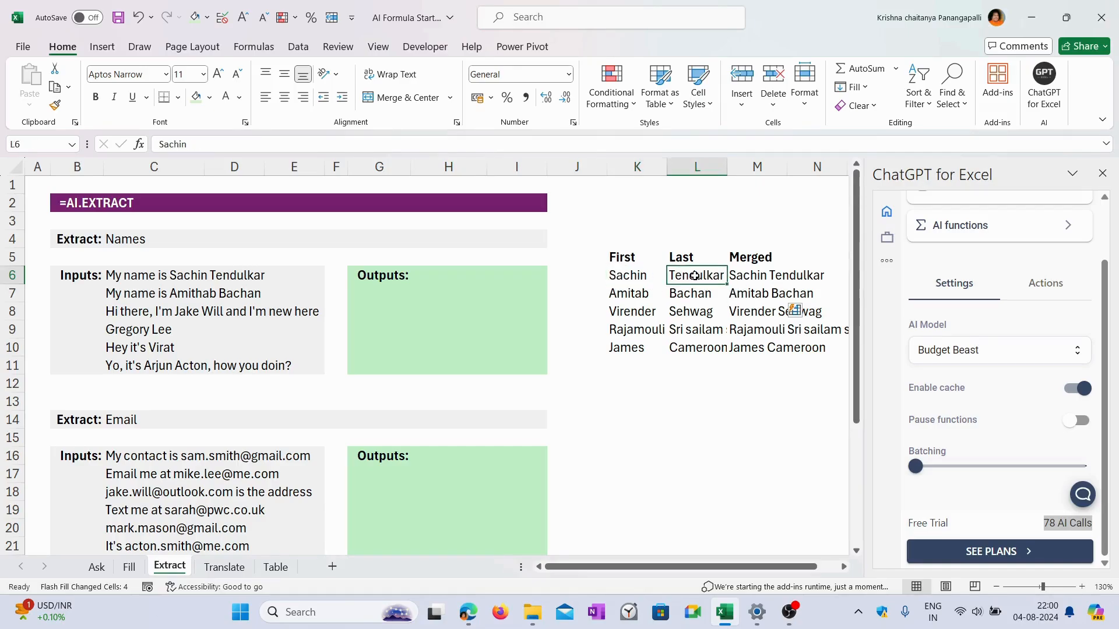
click(783, 271)
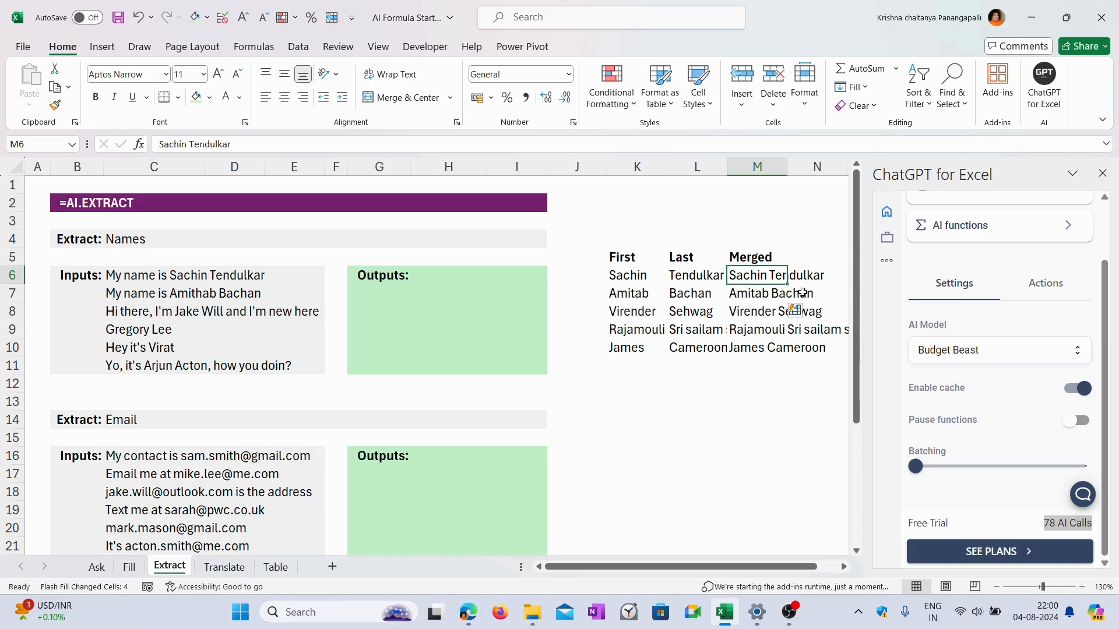
Compare the first and last names in row 7 with the merged full name in M7
click(641, 296)
click(695, 298)
click(760, 299)
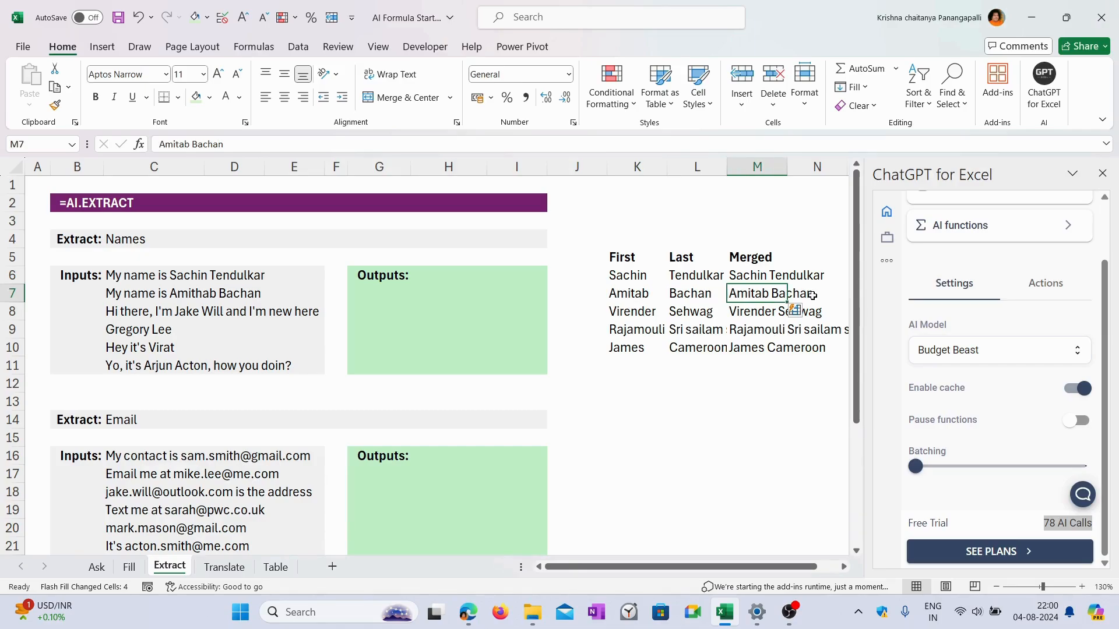
Read through the sample name sentences in C6 to C10 that serve as inputs for name extraction
click(123, 274)
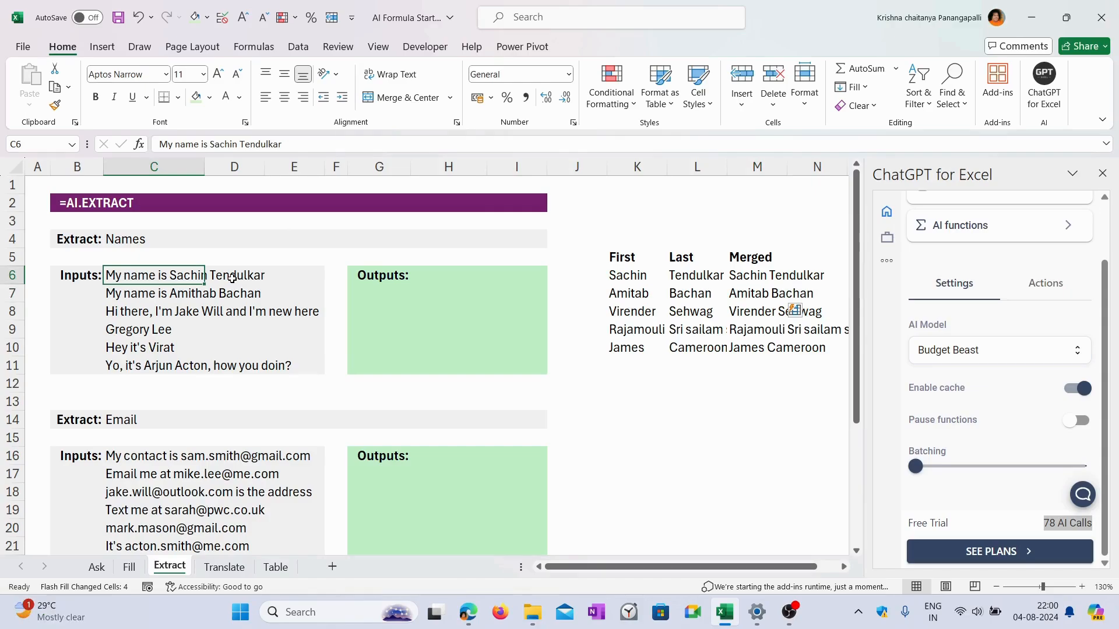
click(193, 300)
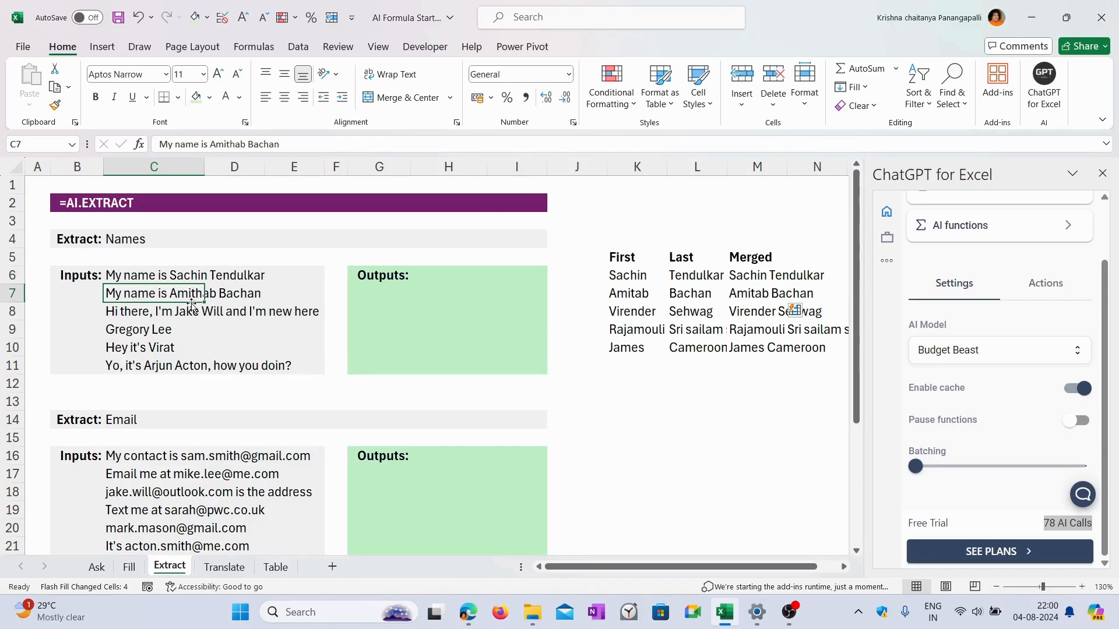
click(148, 315)
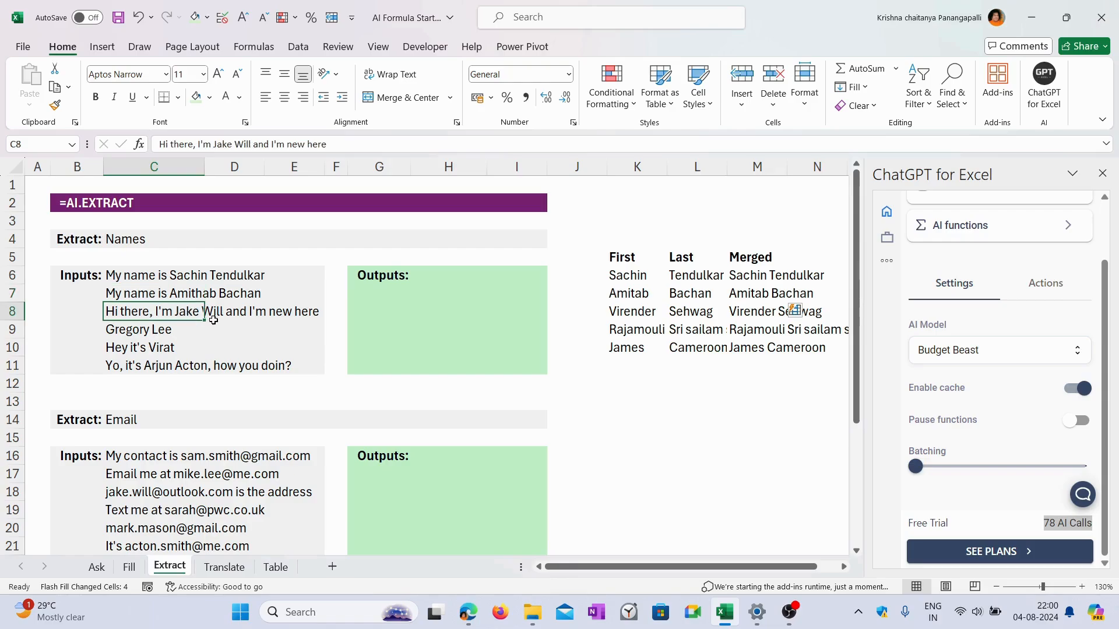
click(156, 337)
click(152, 351)
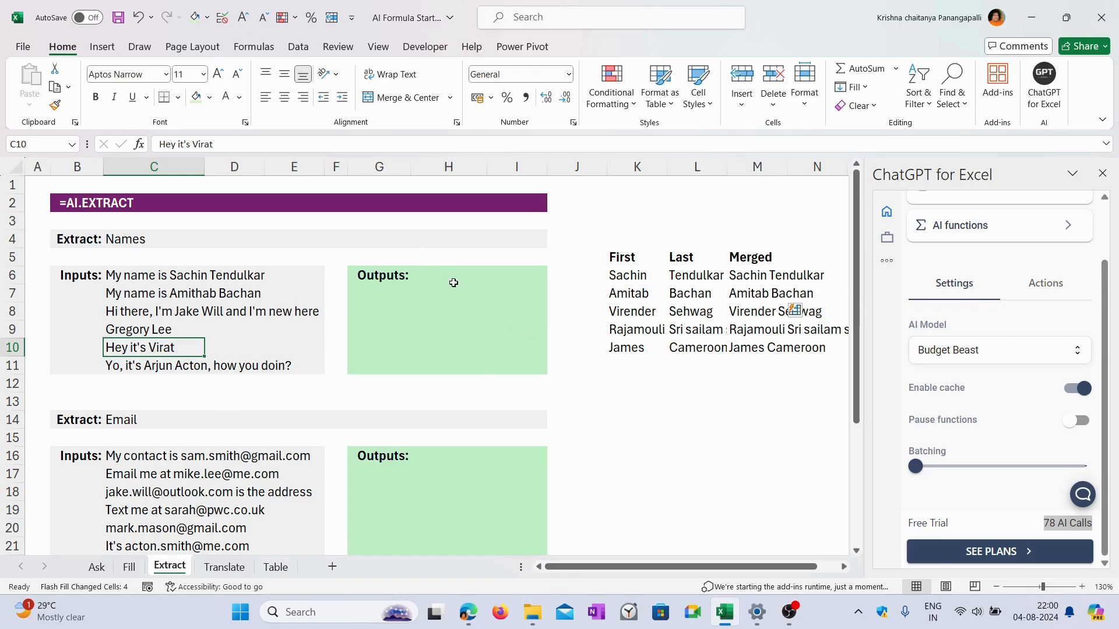
Enter =AI.EXTRACT(C6,C4) in H6 to extract the name from the first input sentence
click(431, 274)
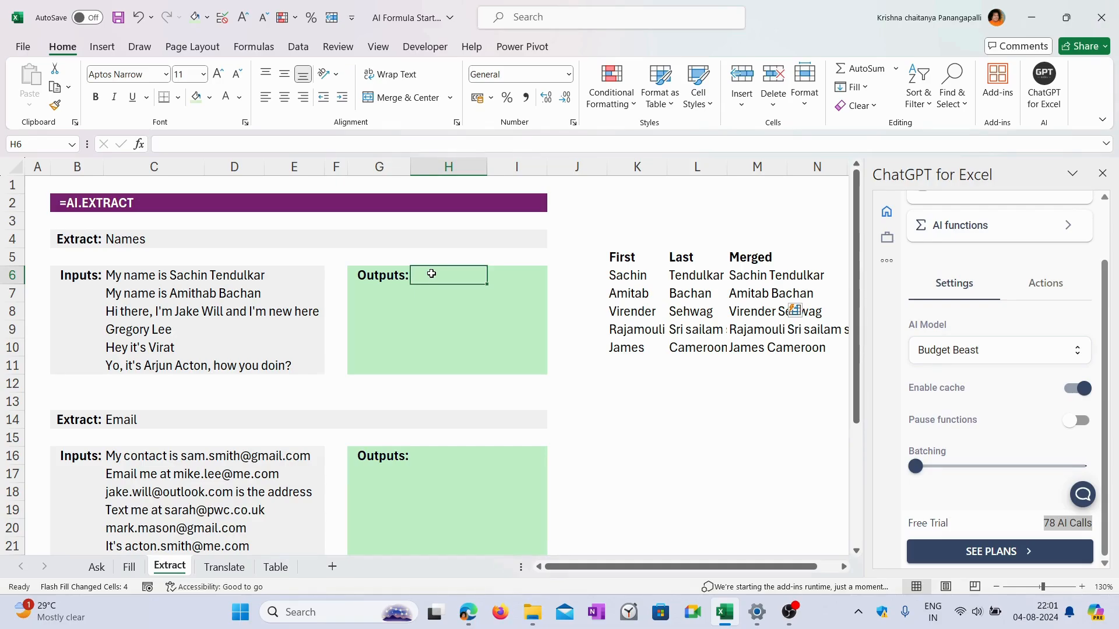
text(=)
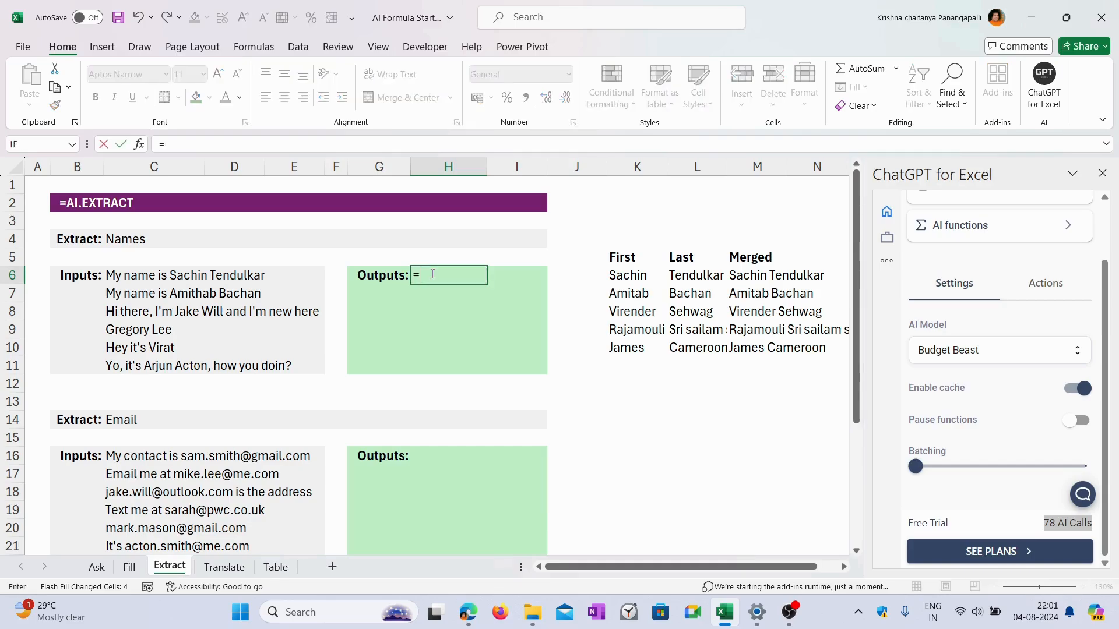
text(ai.)
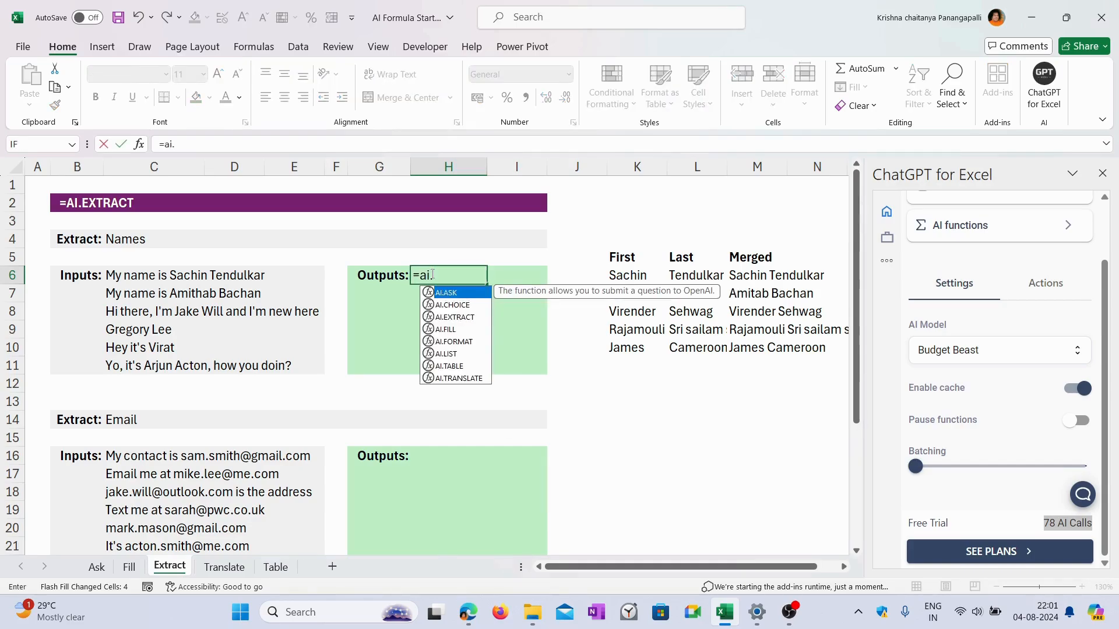
text(extract)
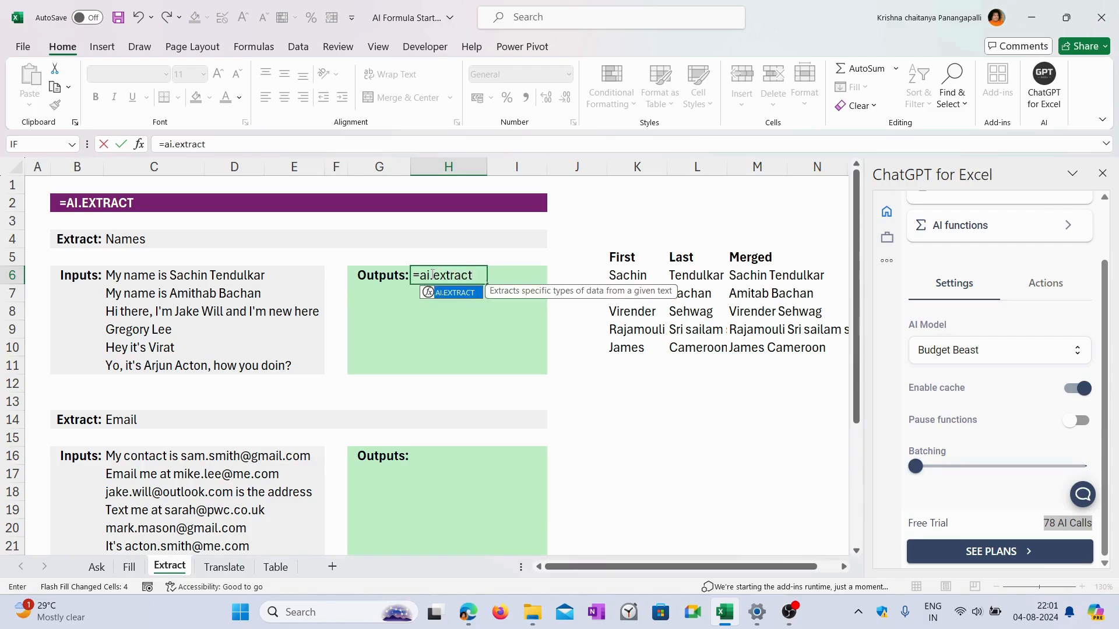
key(Tab)
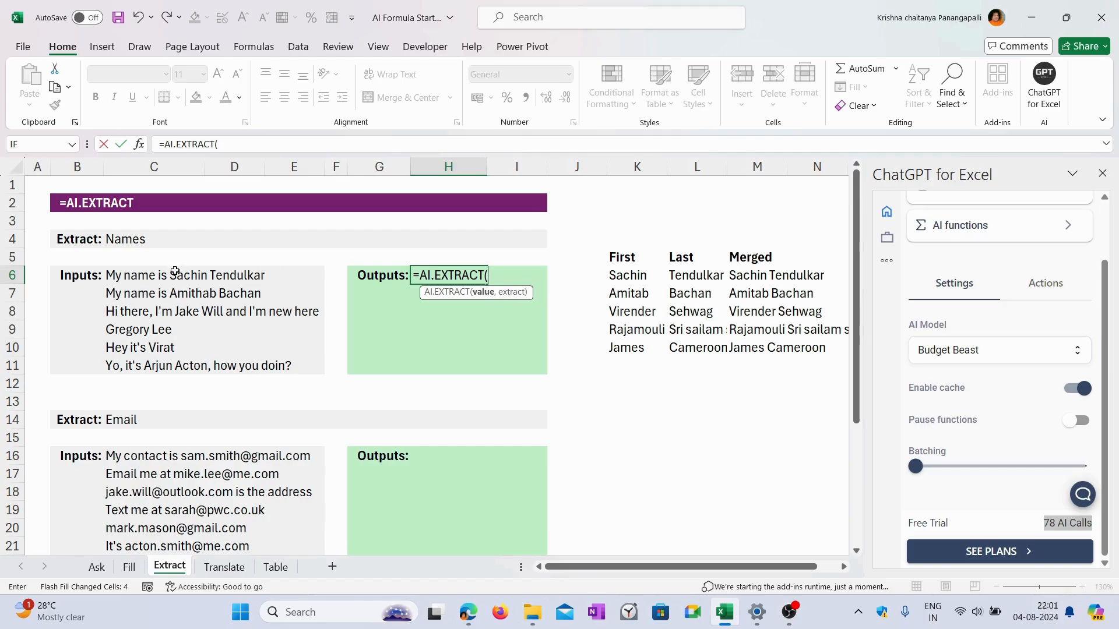
click(144, 274)
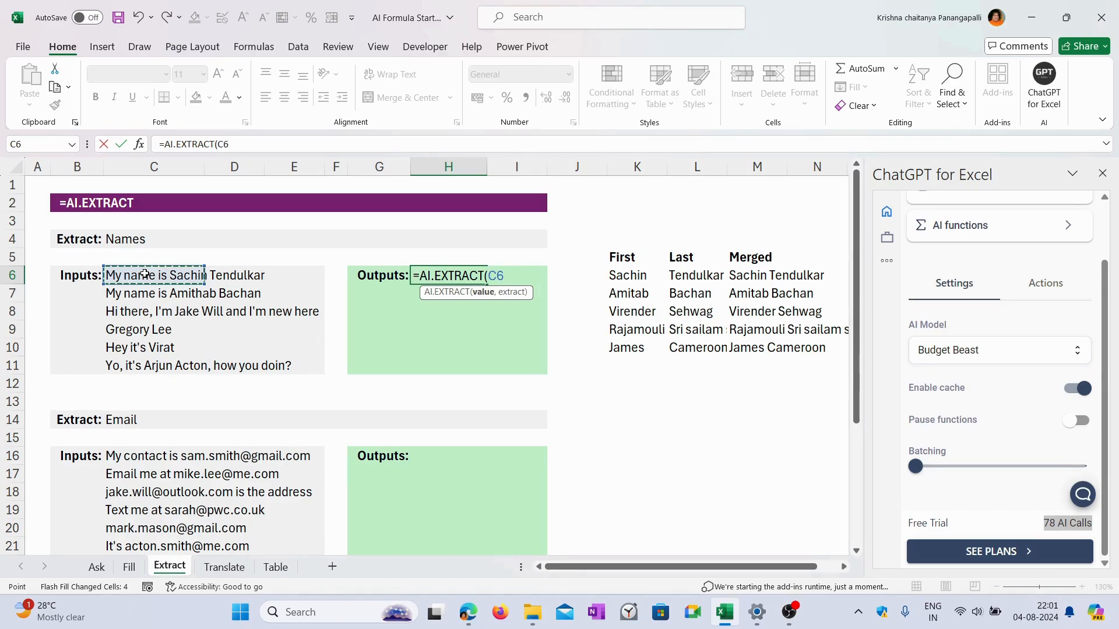
text(,)
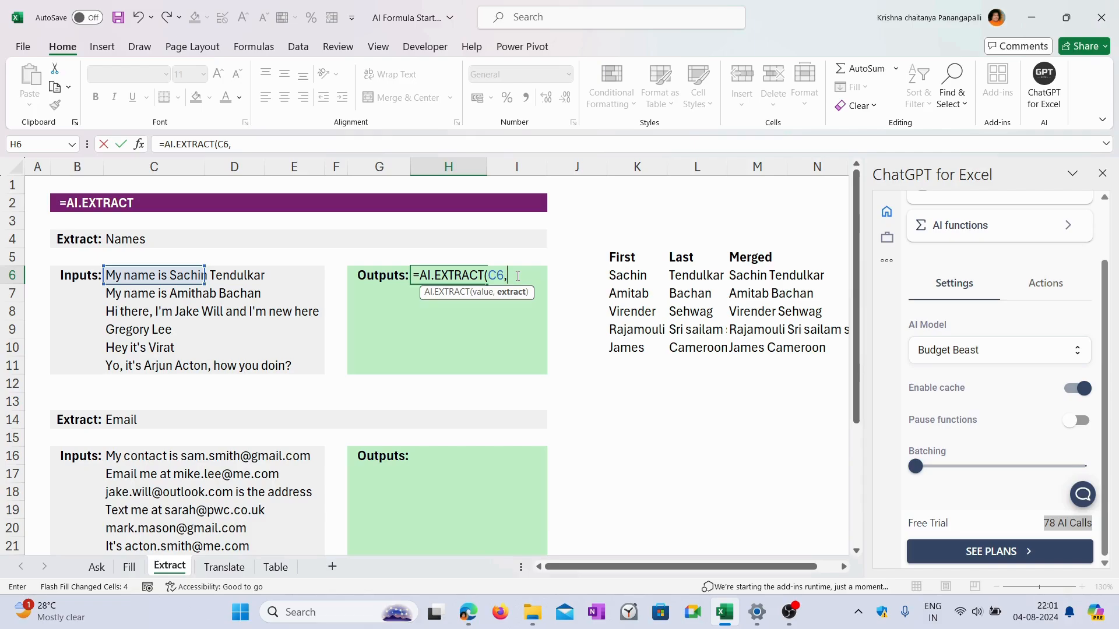
text(Name)
key(BackSpace)
key(BackSpace)
key(BackSpace)
key(BackSpace)
click(119, 242)
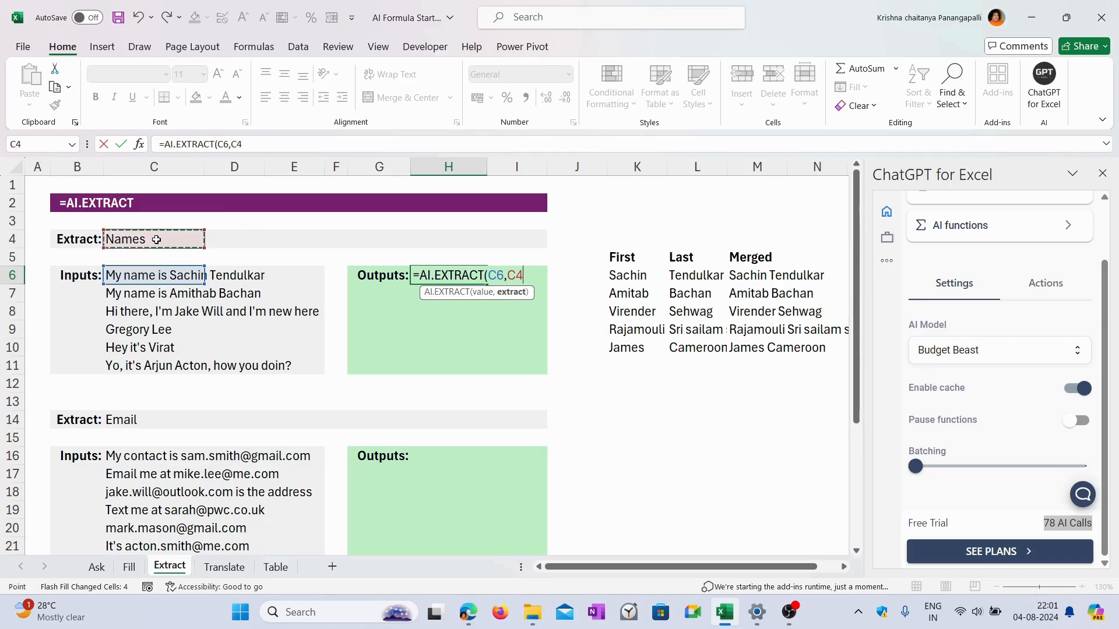
text())
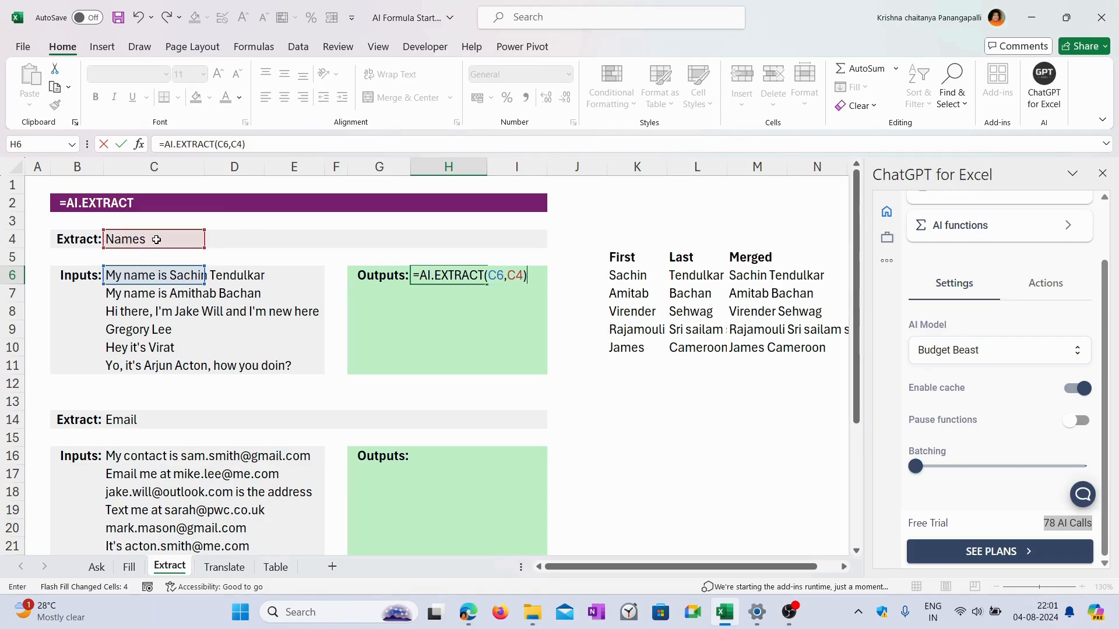
key(Return)
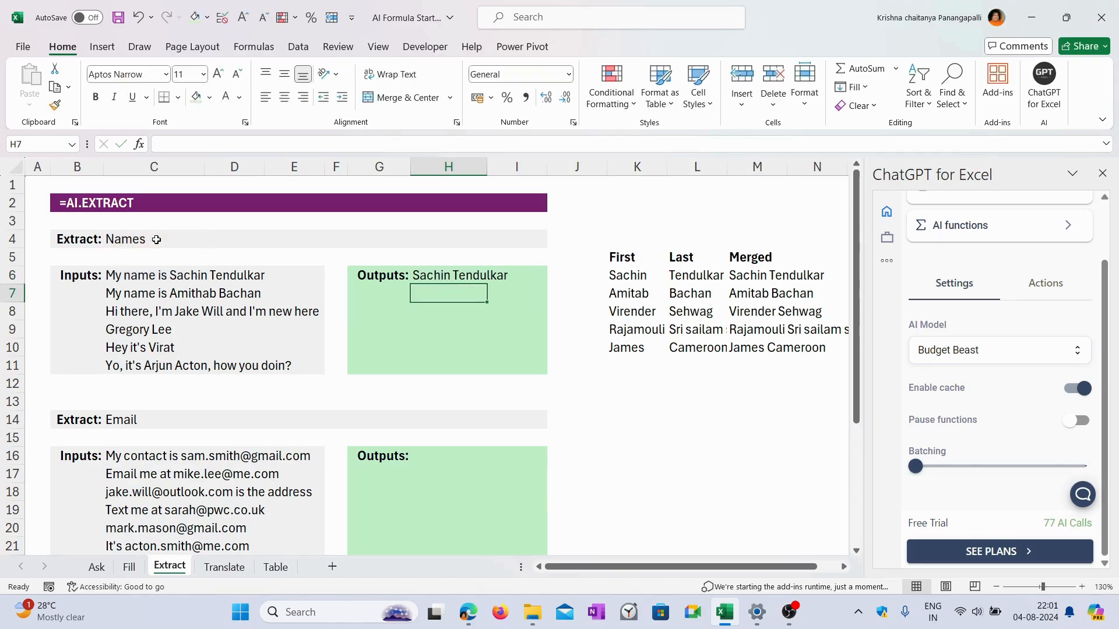
Copy the AI.EXTRACT formula from H6 down through H11 and inspect the copied formula in H7
click(432, 273)
drag(486, 283, 488, 377)
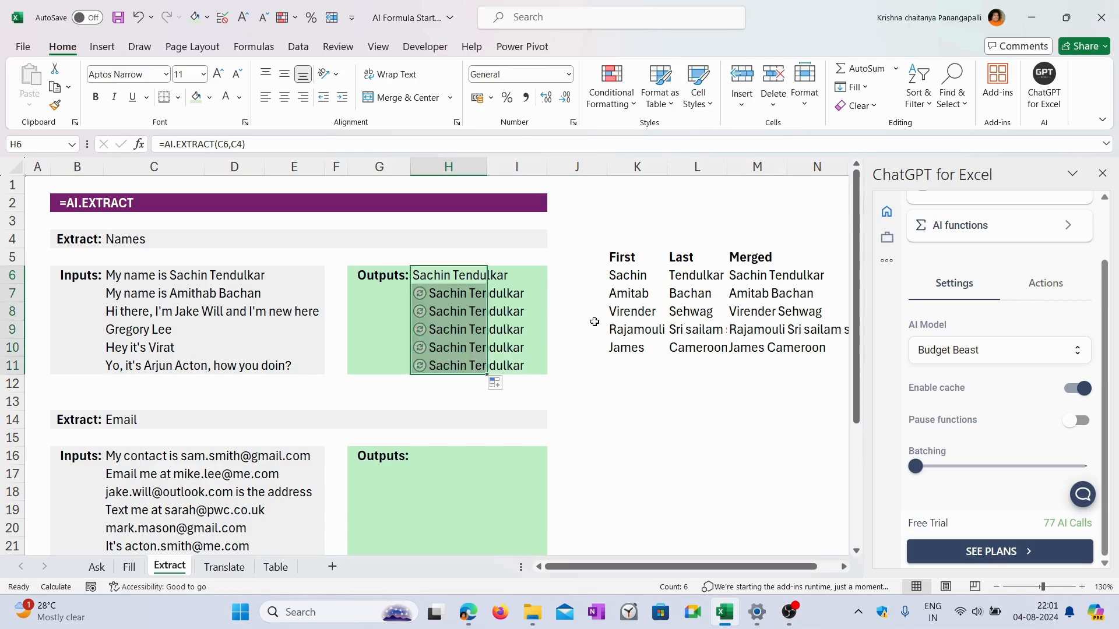
click(589, 291)
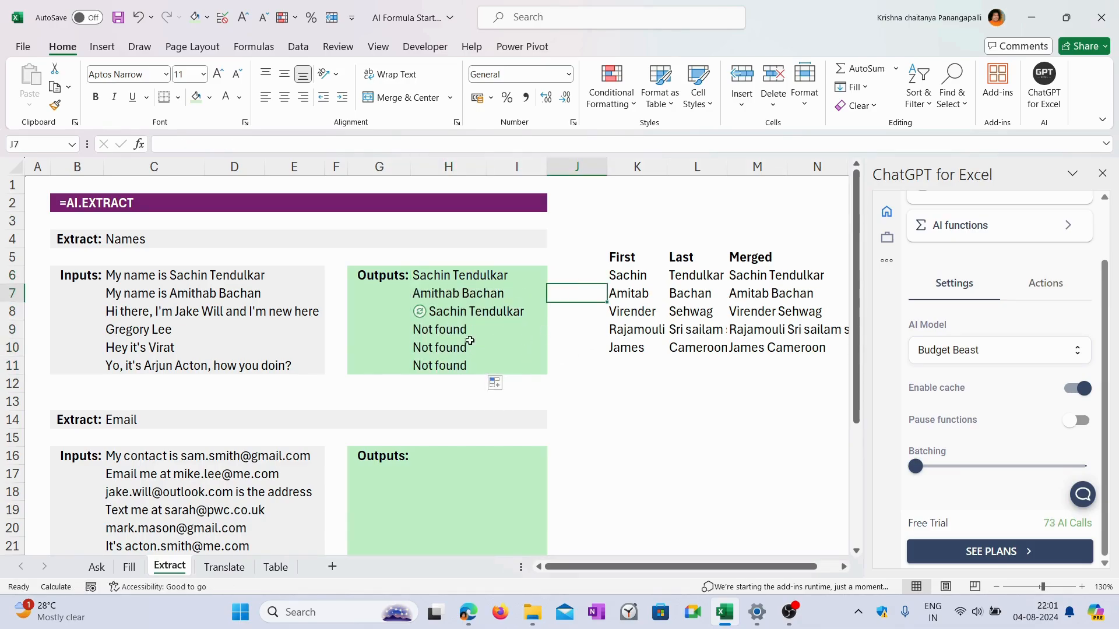
click(452, 289)
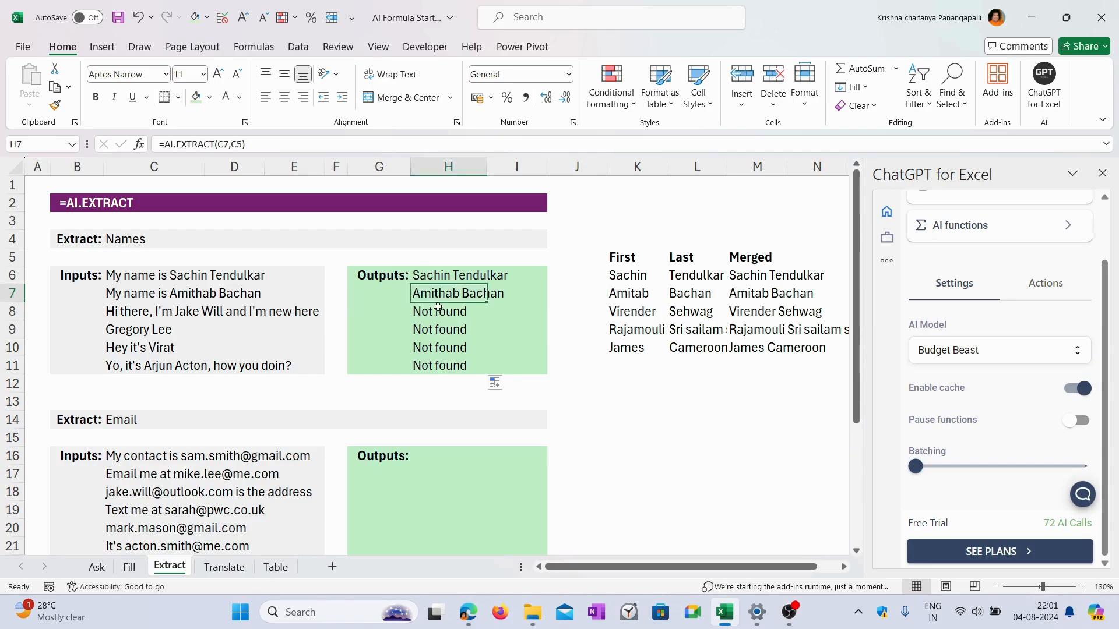
Replace the formula in H8 with =AI.EXTRACT(C8,C4) so that it refers to the Names label
click(440, 315)
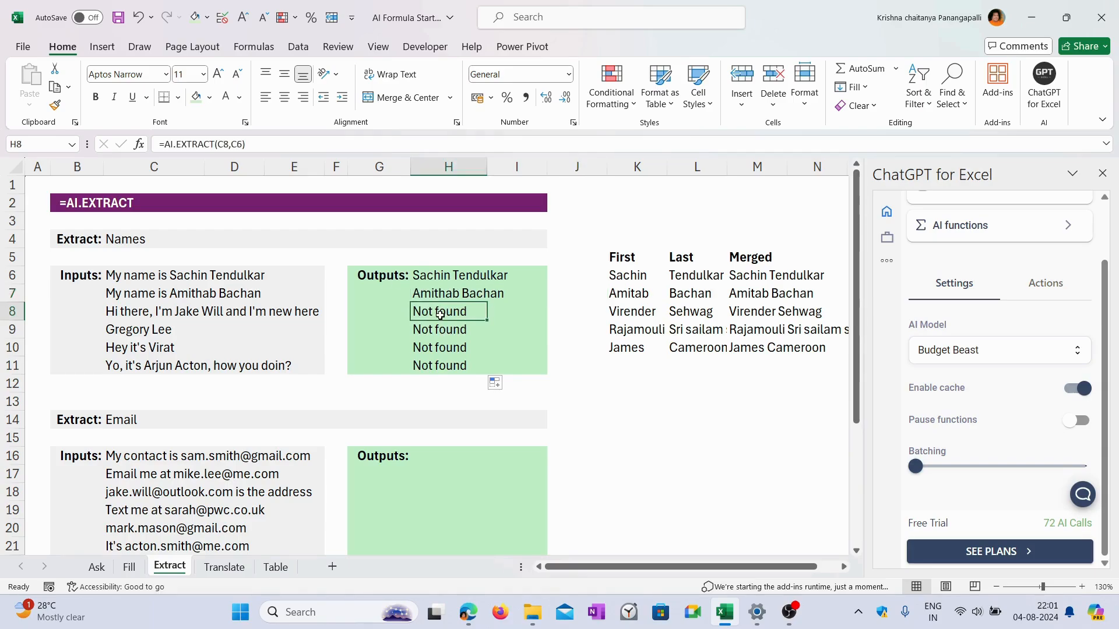
key(Delete)
text(=ai)
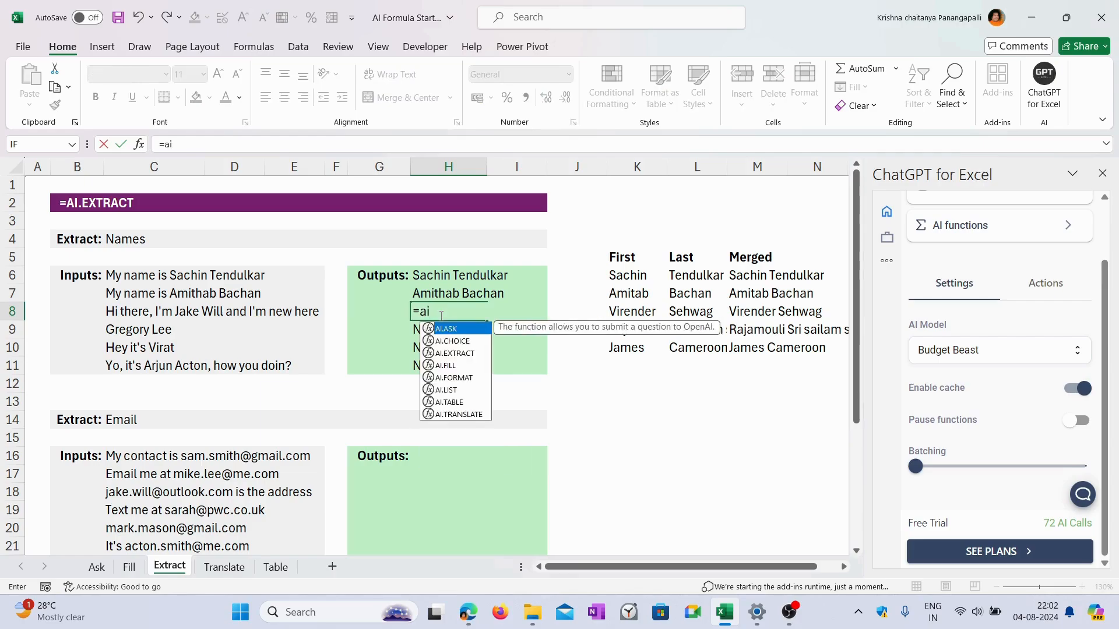
text(.extract)
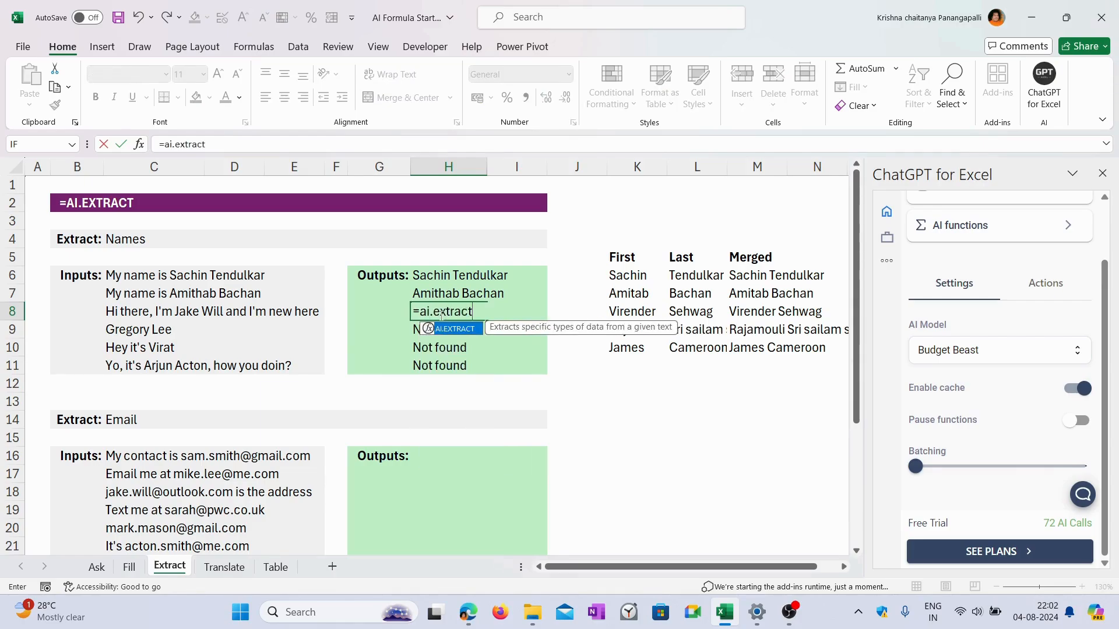
key(Tab)
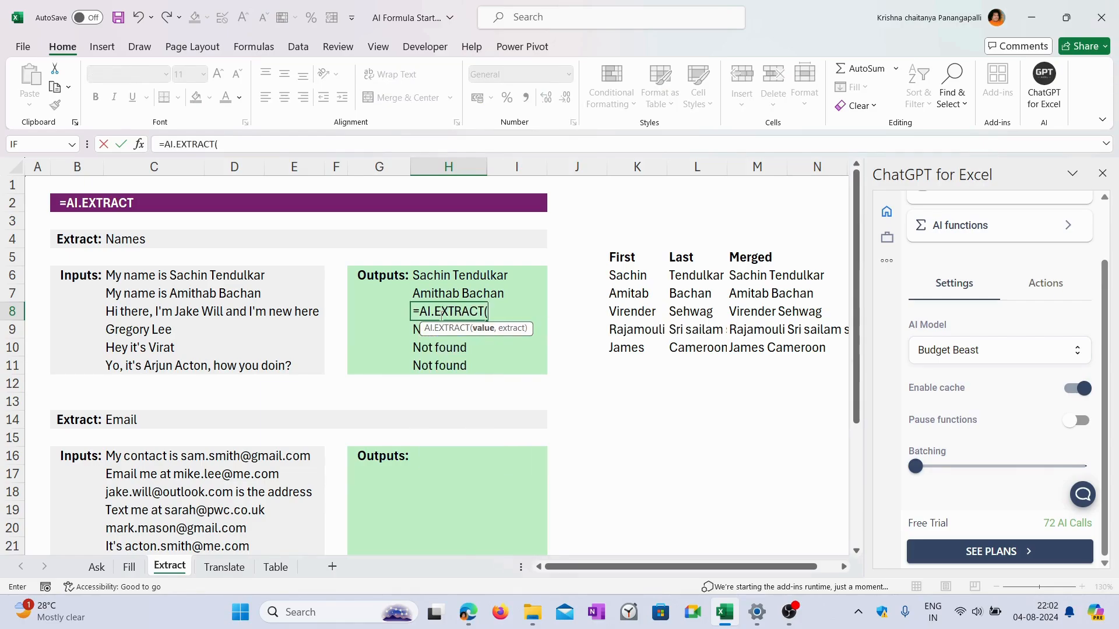
click(118, 316)
text(,)
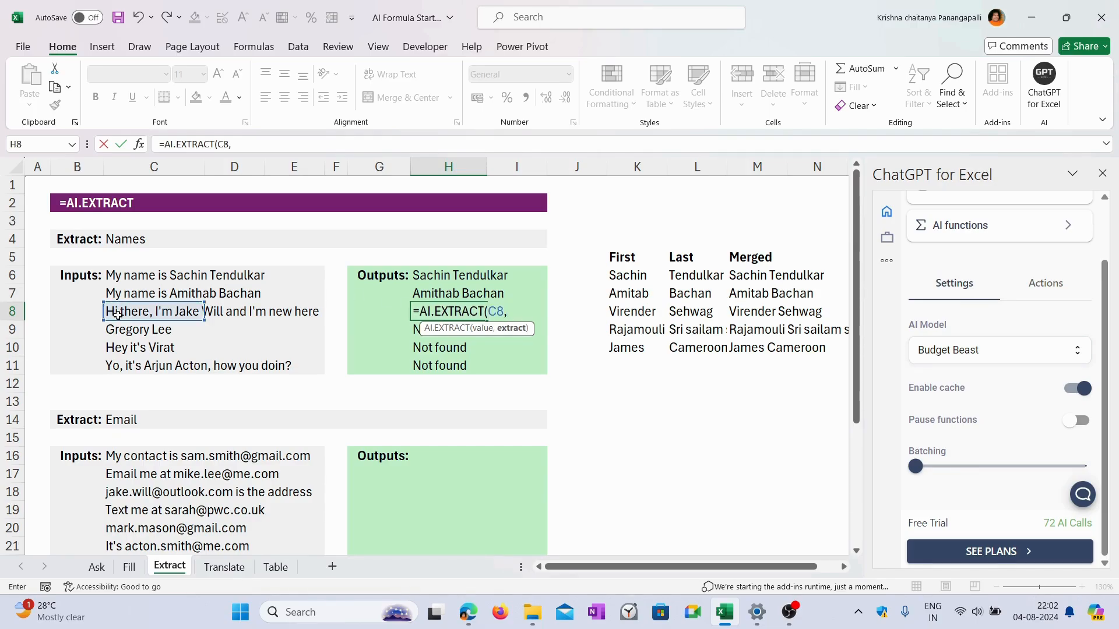
click(127, 237)
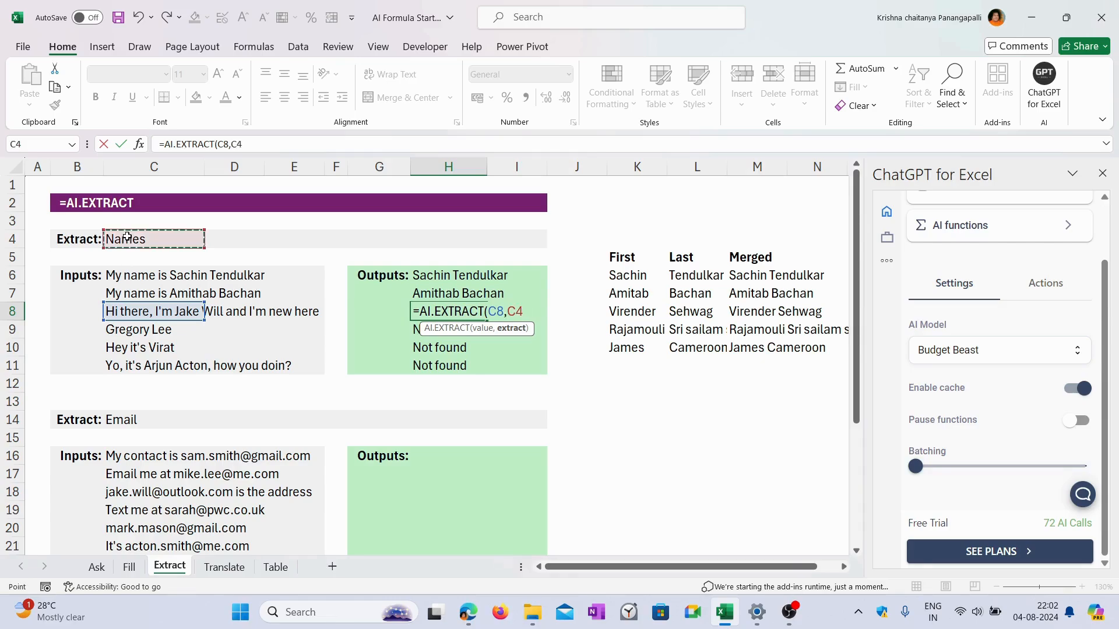
text())
key(Return)
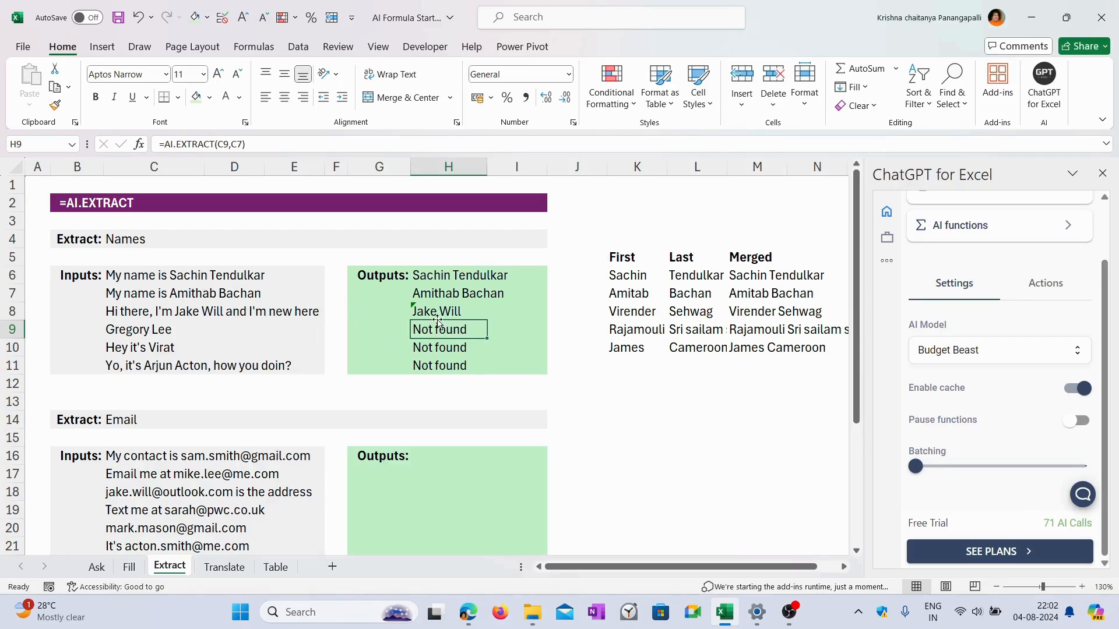
Copy the H8 formula down through H11 and inspect the cell references in H10
click(481, 317)
drag(482, 322, 484, 373)
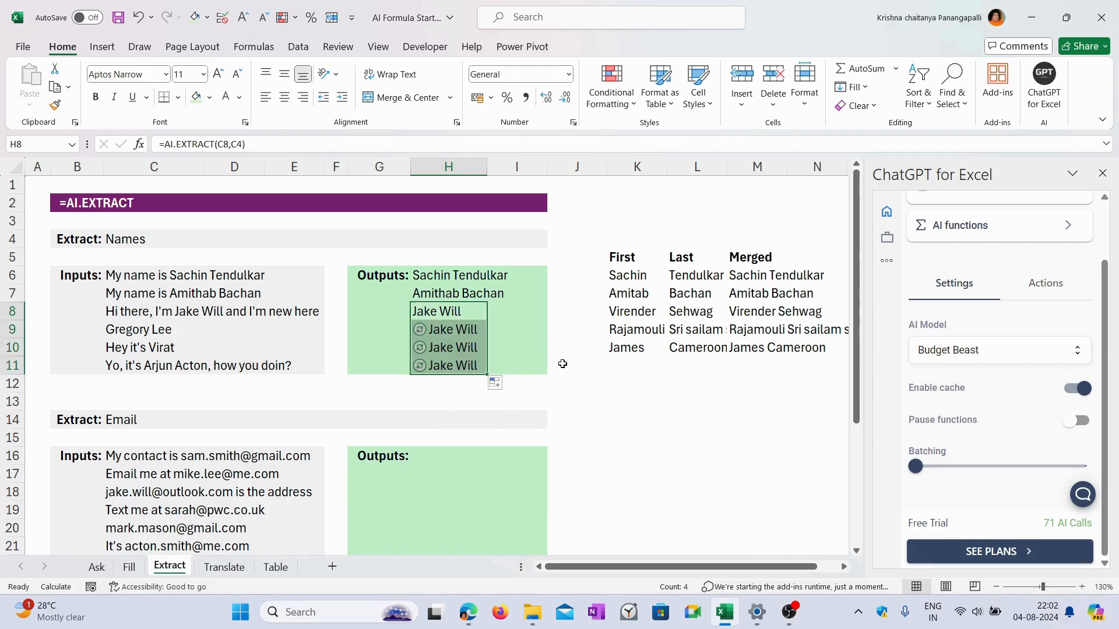
click(462, 353)
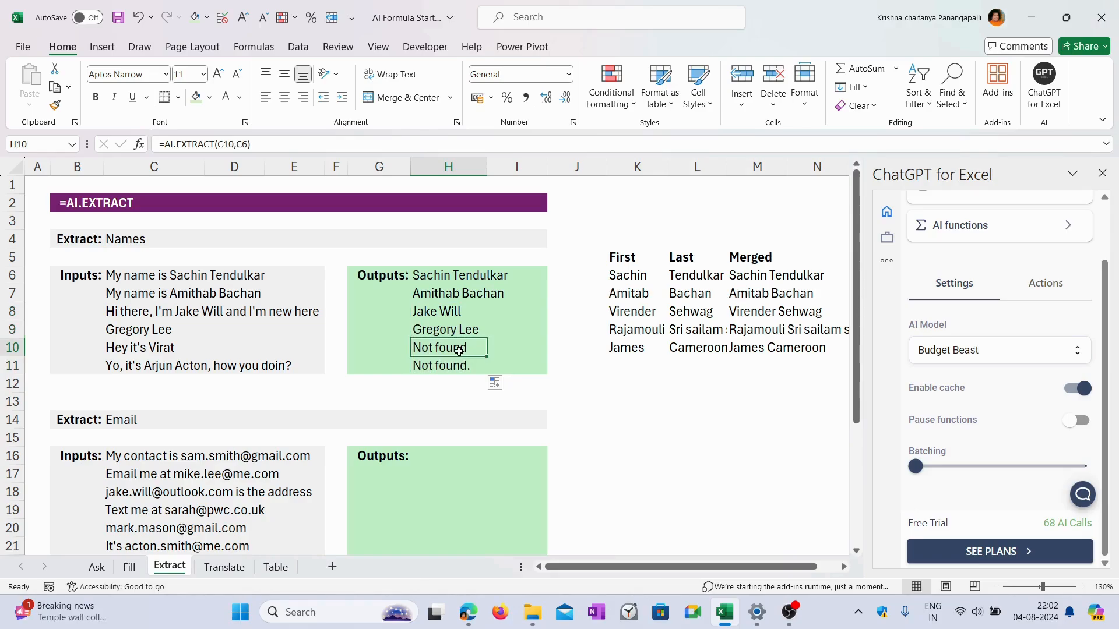
Look over the Email and City extraction sections below the names, including their inputs and output areas
scroll(457, 352, down, 1)
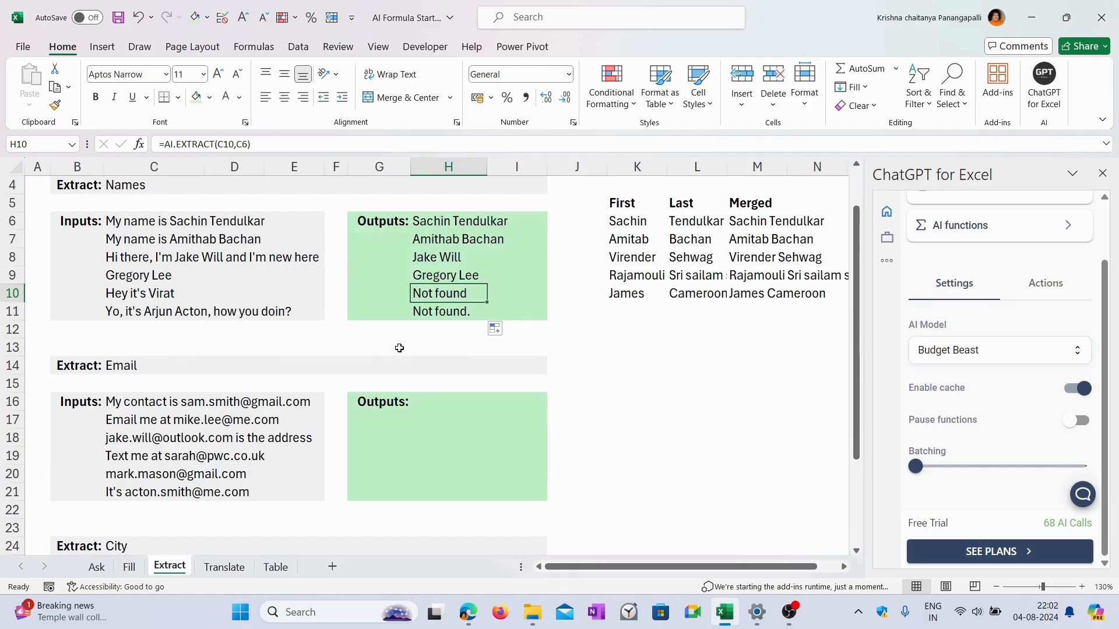
scroll(314, 310, down, 1)
scroll(269, 348, down, 1)
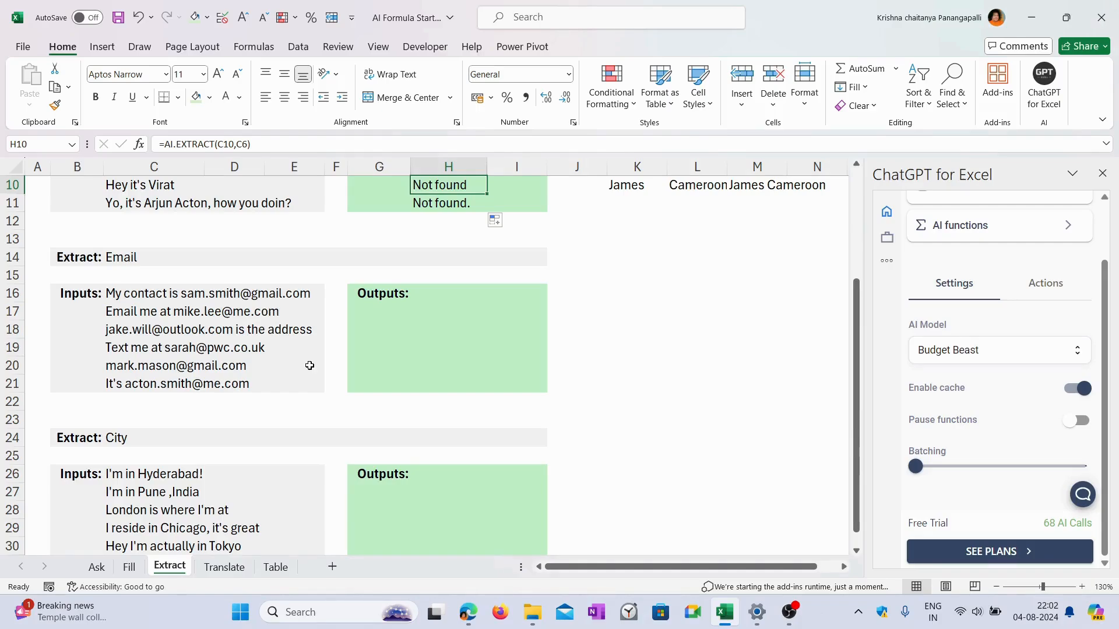
scroll(309, 366, down, 2)
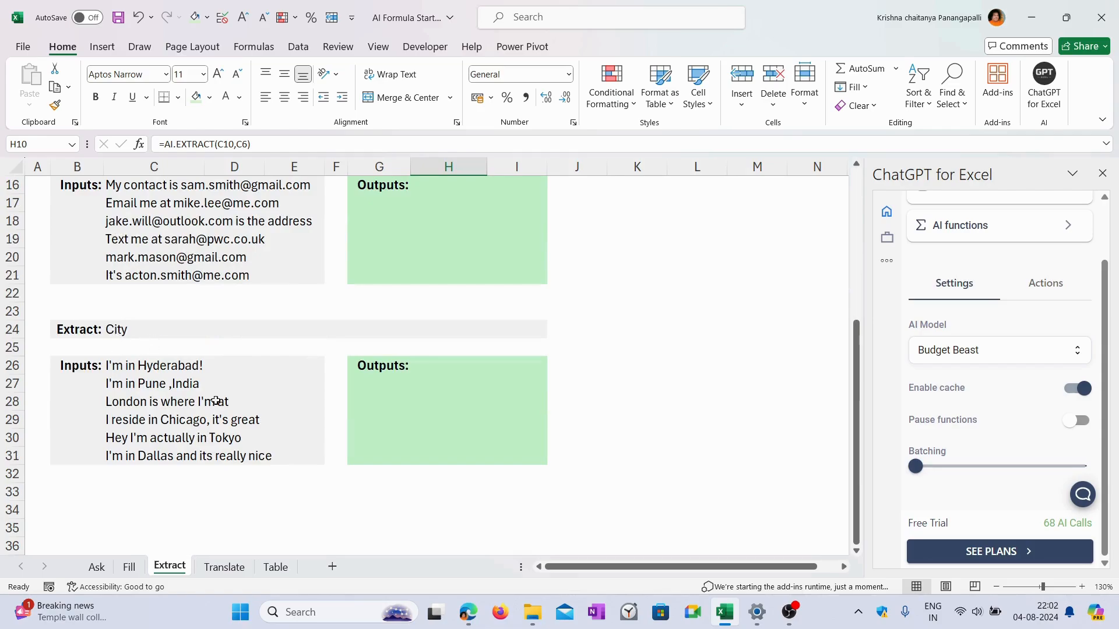
scroll(445, 442, up, 4)
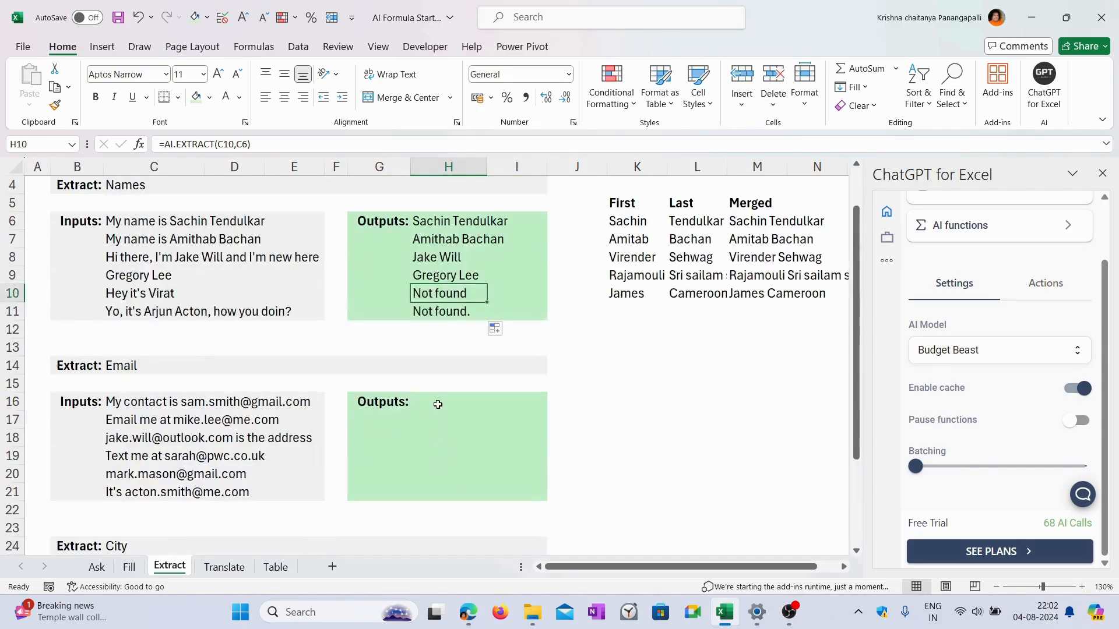
scroll(437, 404, down, 3)
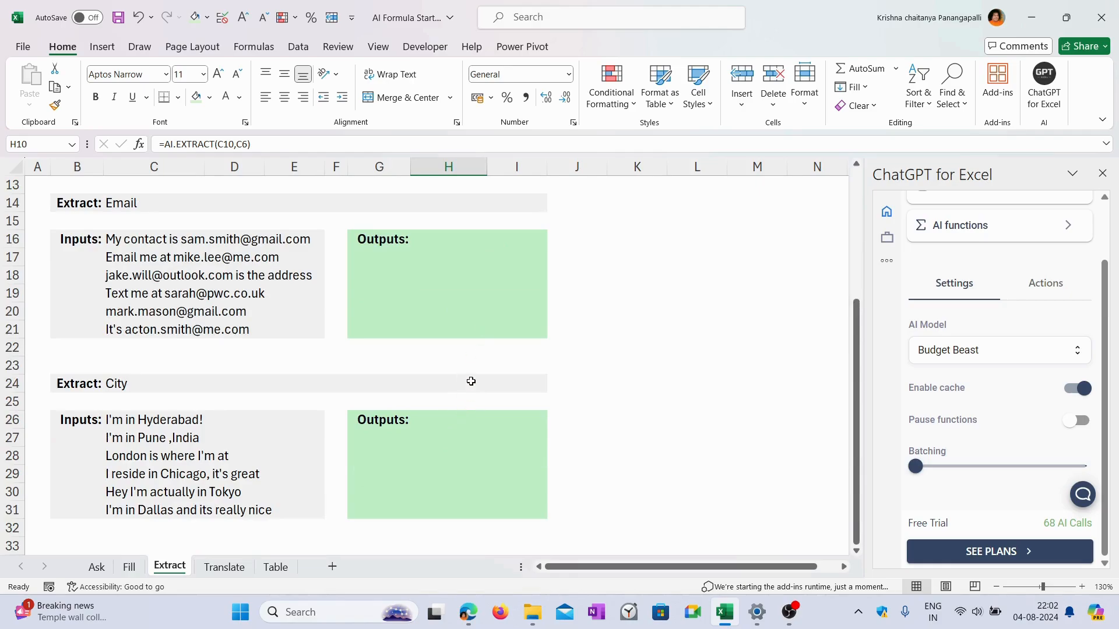
scroll(471, 381, down, 3)
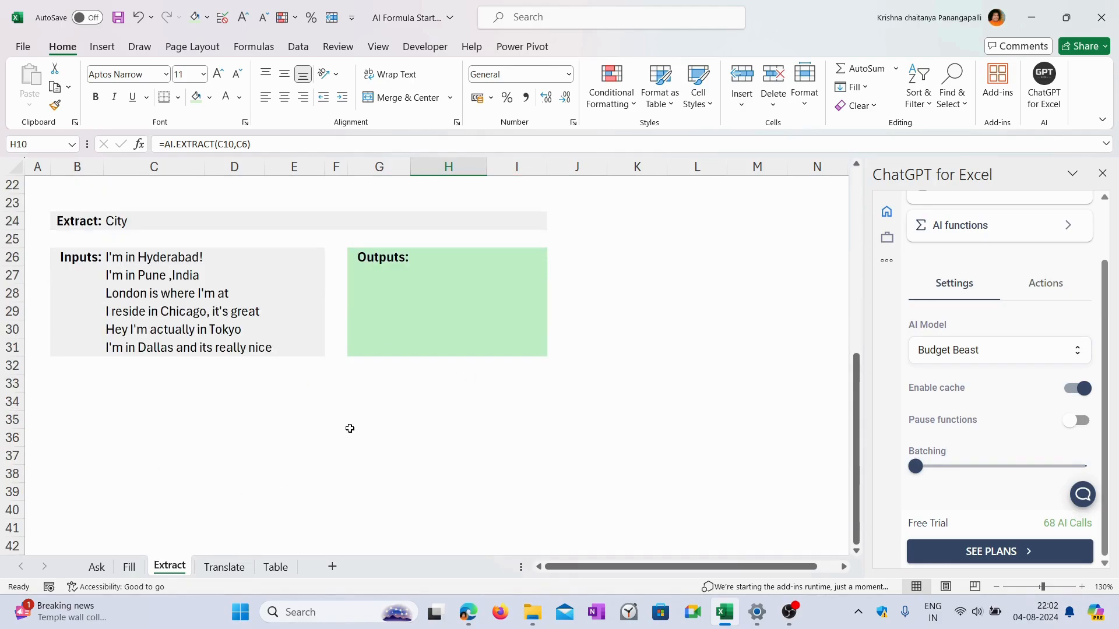
scroll(350, 428, up, 7)
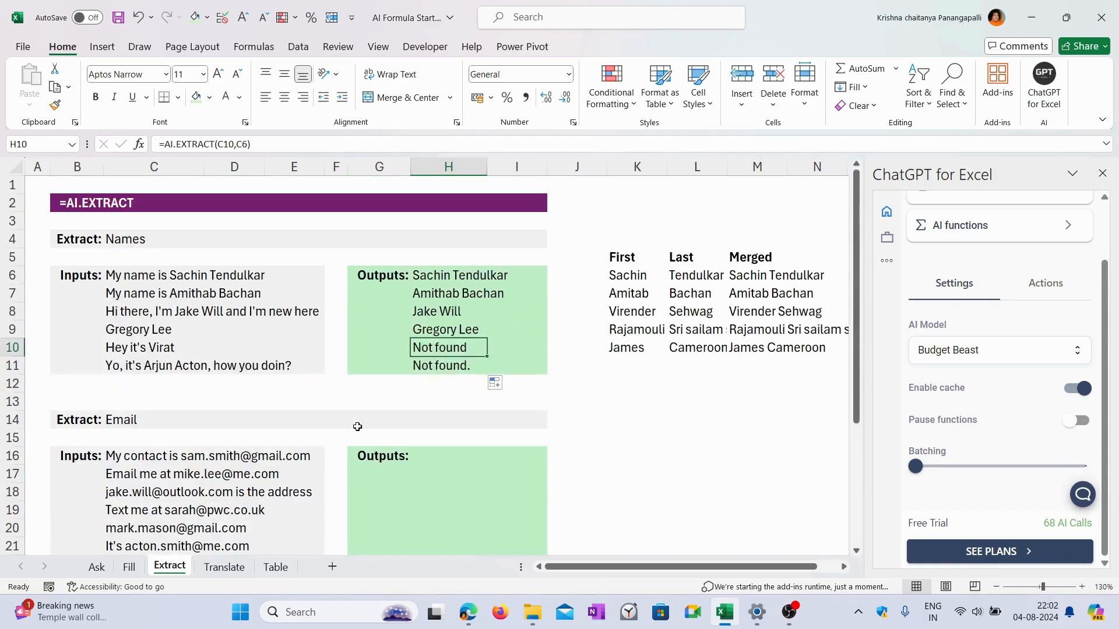